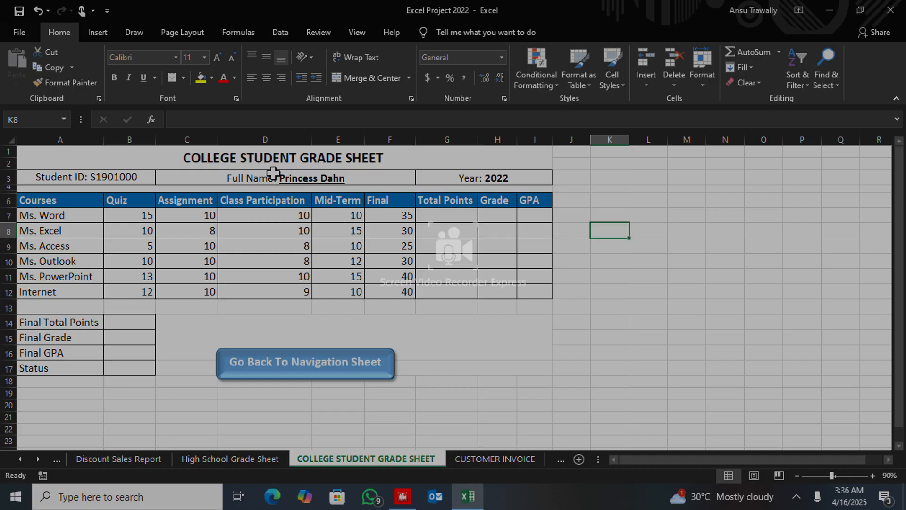
Calculate the Ms. Word total points in G7 with =SUM(B7:F7) and fill the formula down to G12
{"action": "left_click", "coordinate": [436, 216]}
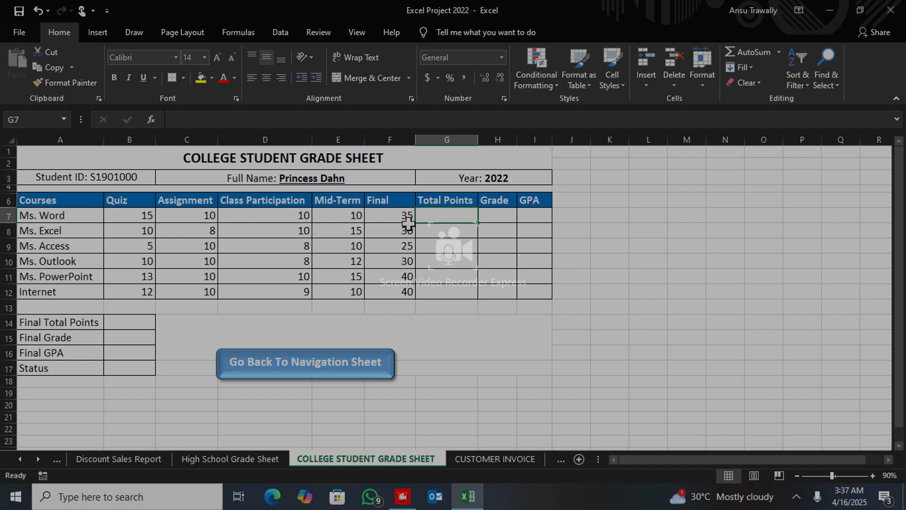
{"action": "type", "text": "=sum("}
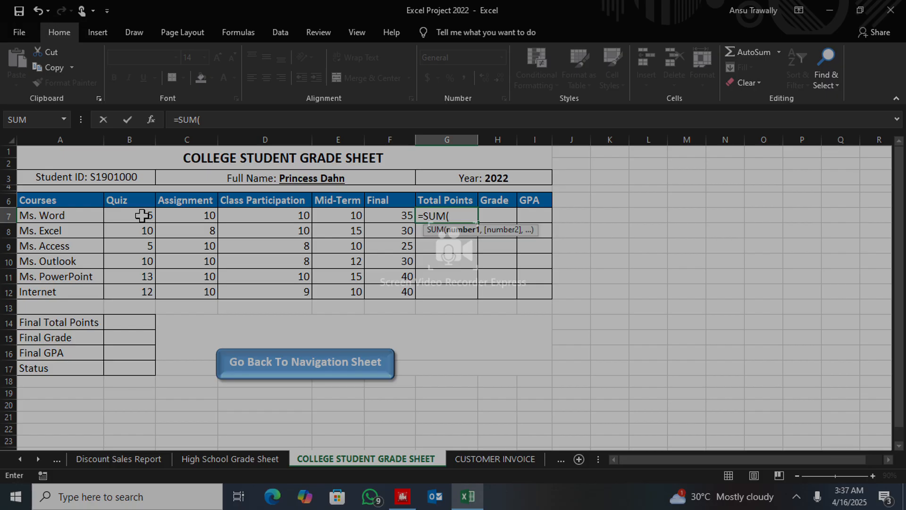
{"action": "left_click_drag", "start_coordinate": [142, 216], "coordinate": [376, 217]}
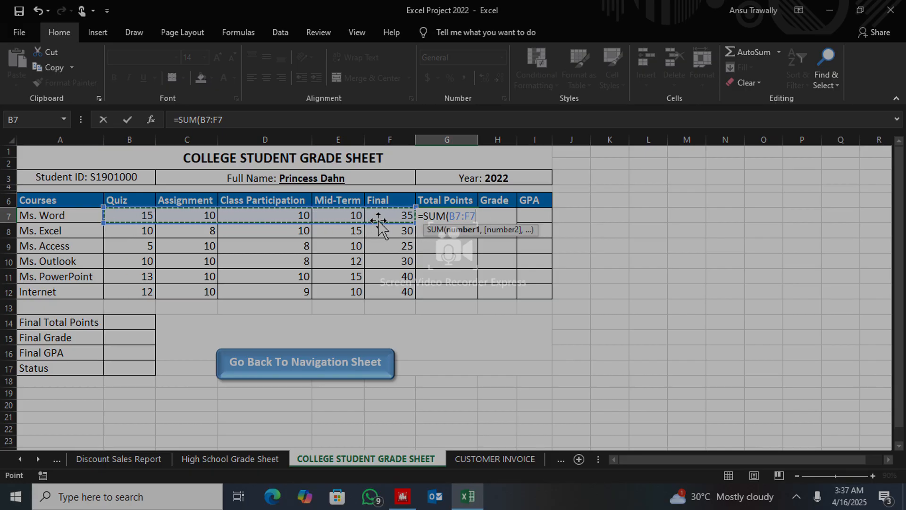
{"action": "key", "text": "Return"}
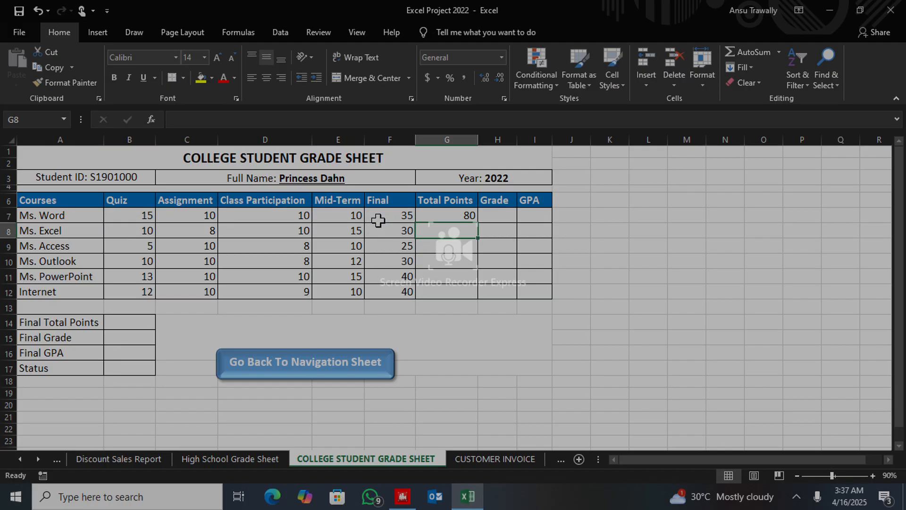
{"action": "left_click", "coordinate": [452, 215]}
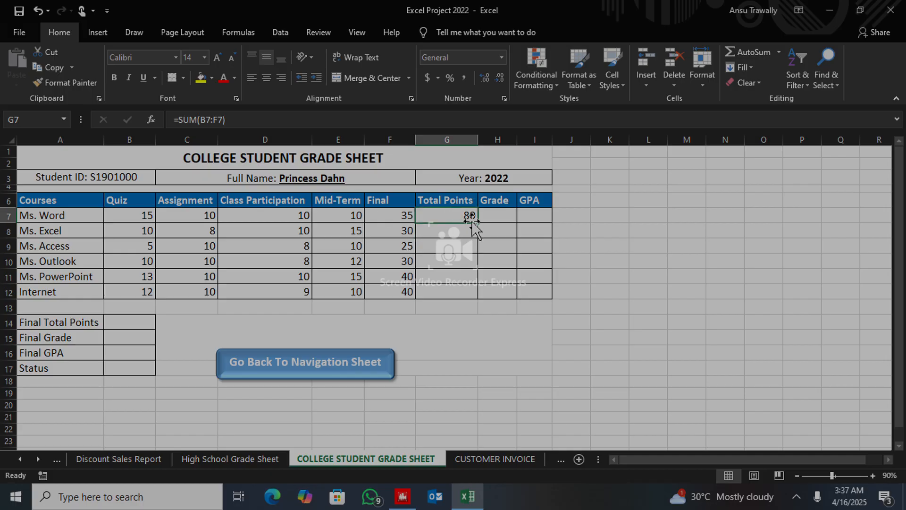
{"action": "left_click_drag", "start_coordinate": [482, 223], "coordinate": [477, 295]}
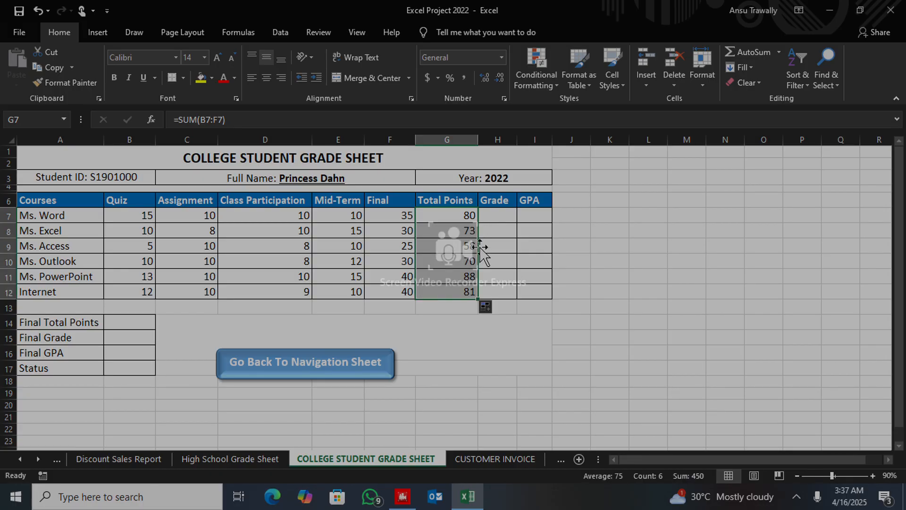
{"action": "left_click", "coordinate": [475, 340]}
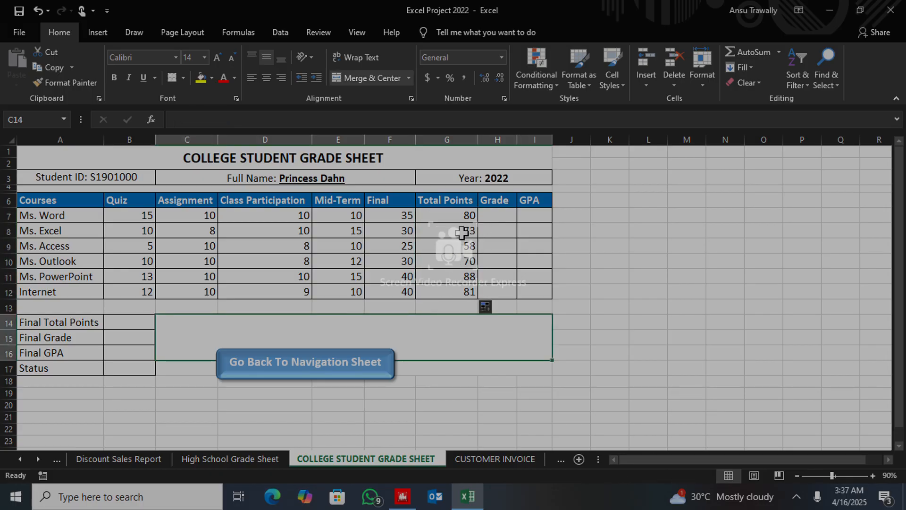
Begin the Grade formula in H7 with an IF that returns "A" when G7>=90
{"action": "left_click", "coordinate": [490, 216]}
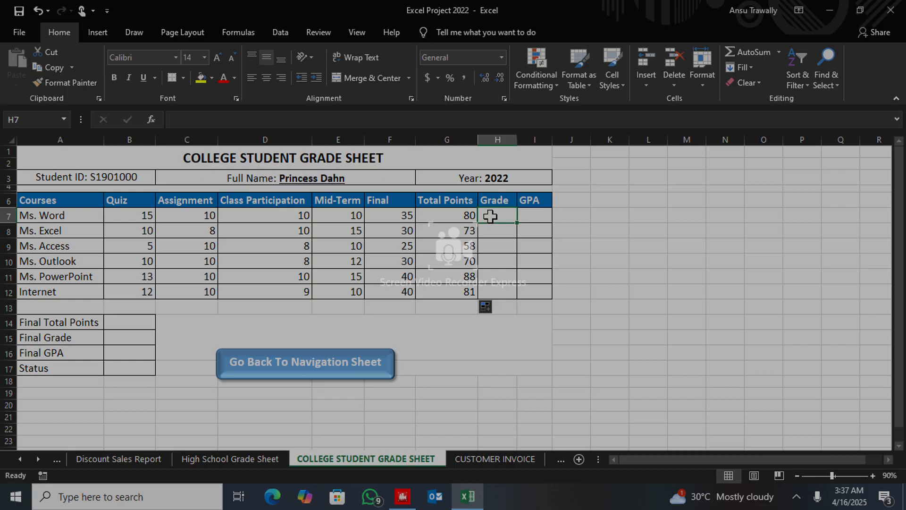
{"action": "type", "text": "=if"}
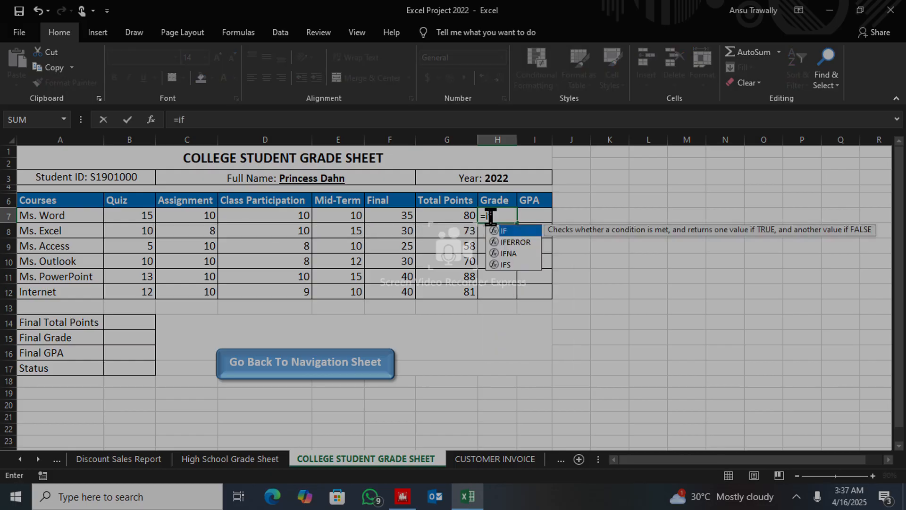
{"action": "key", "text": "Tab"}
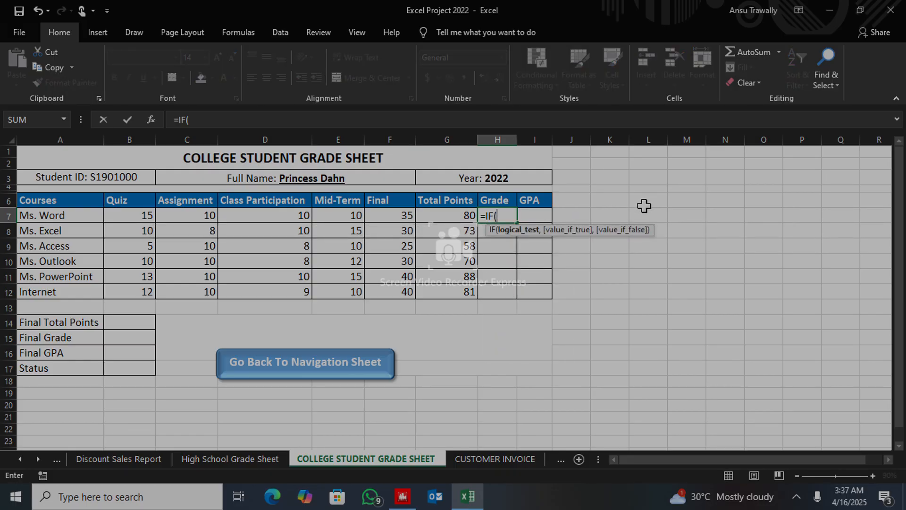
{"action": "left_click", "coordinate": [466, 215]}
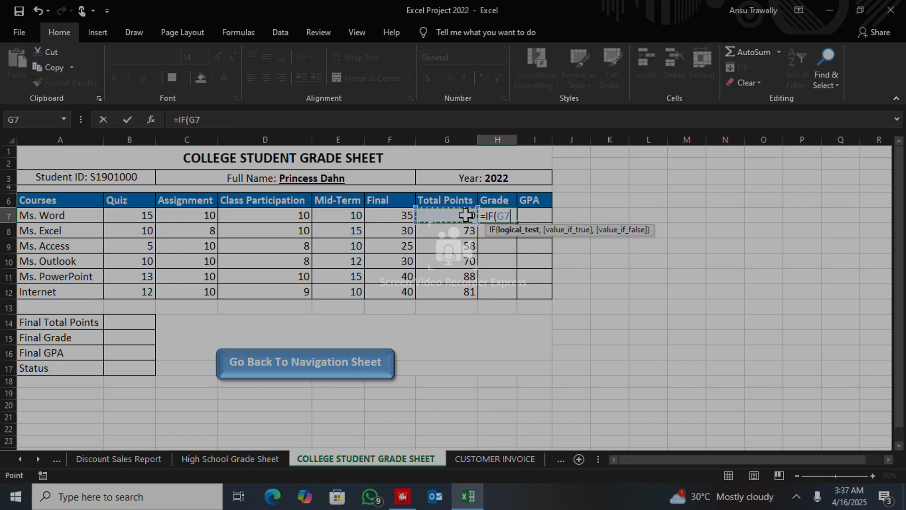
{"action": "type", "text": ">="}
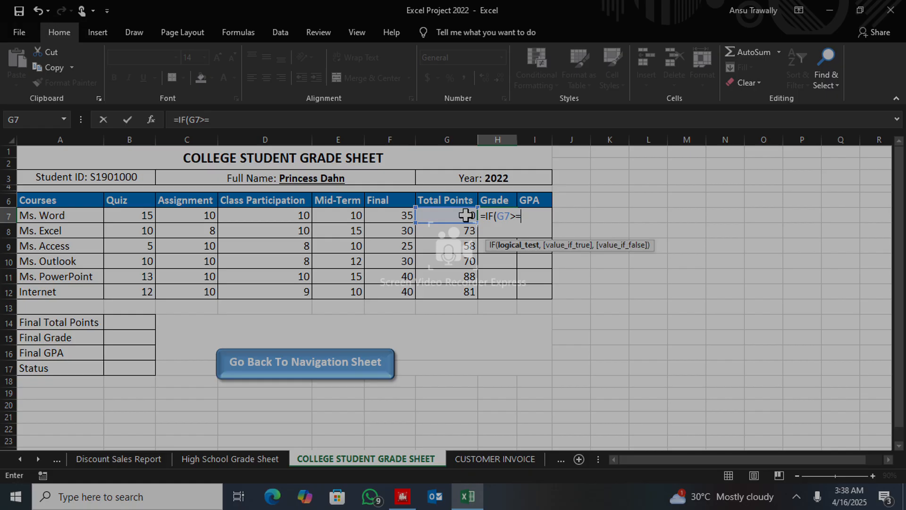
{"action": "type", "text": "90,"}
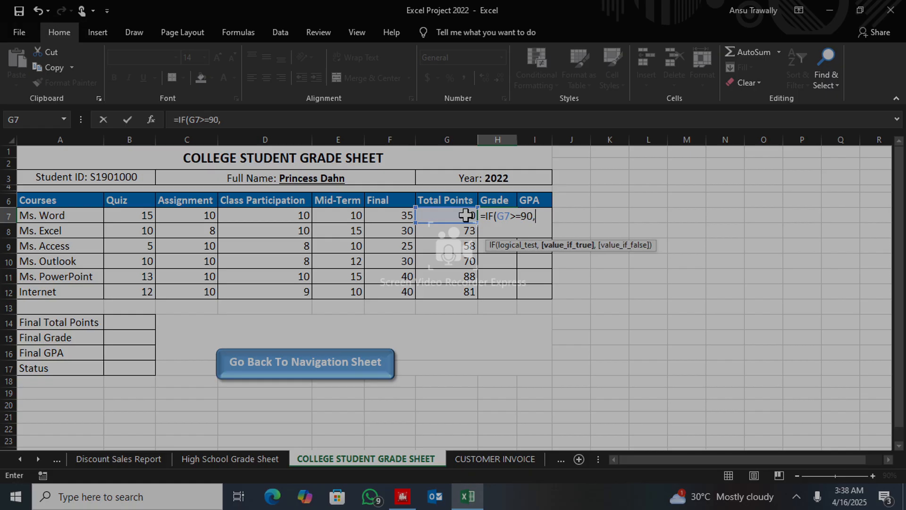
{"action": "type", "text": "\"A\","}
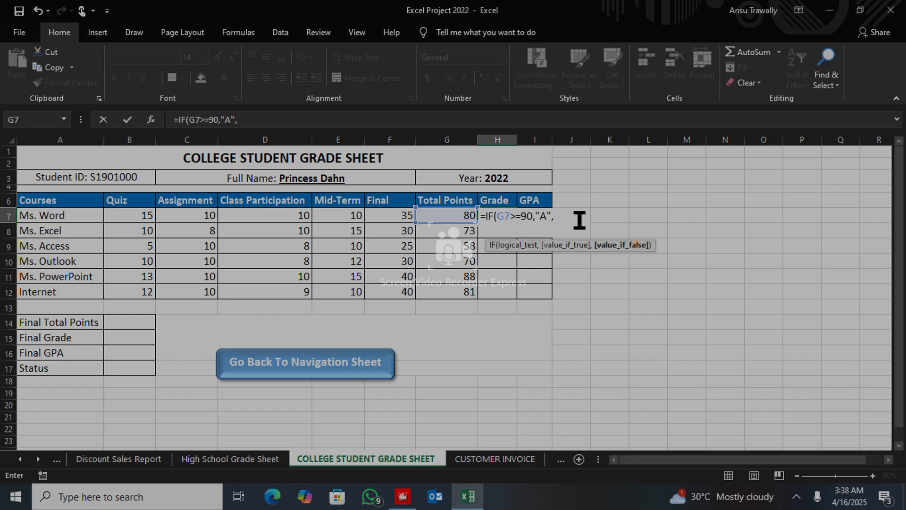
Extend the H7 grade formula with a nested IF that returns "B" when G7>=80
{"action": "type", "text": "IF("}
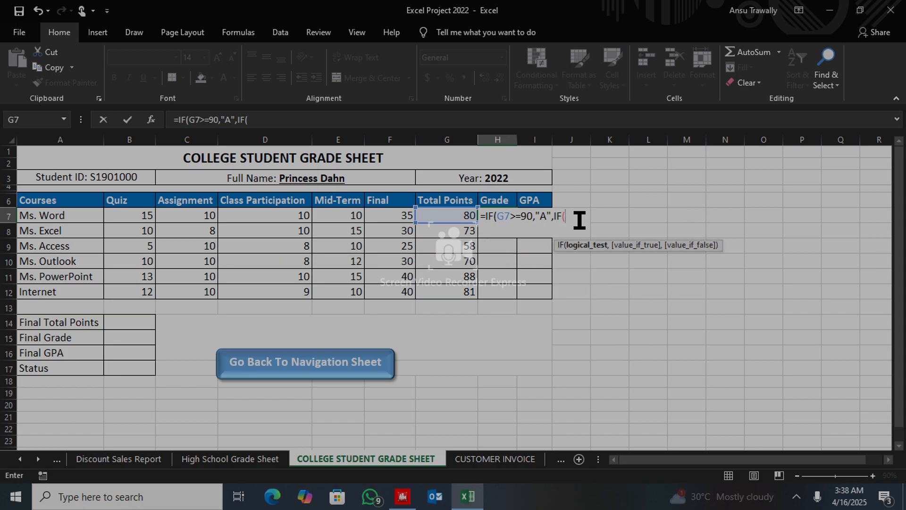
{"action": "left_click", "coordinate": [452, 218]}
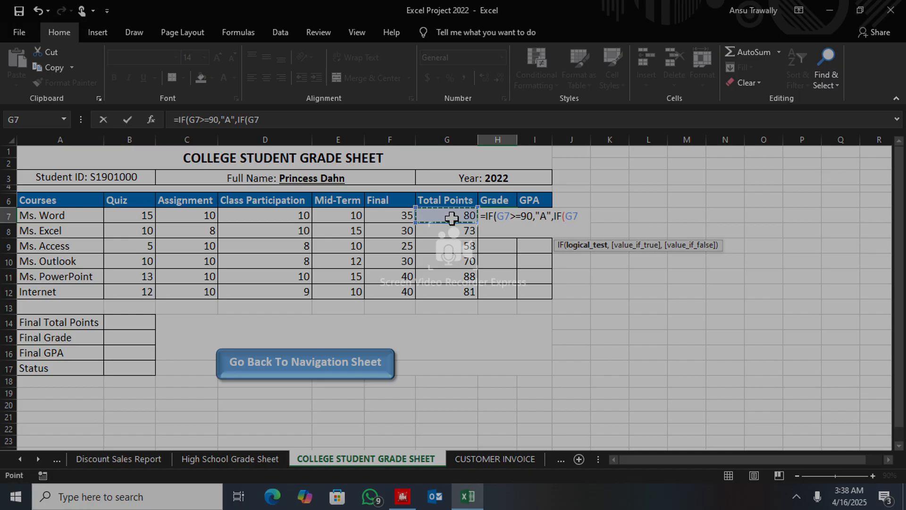
{"action": "type", "text": ">+"}
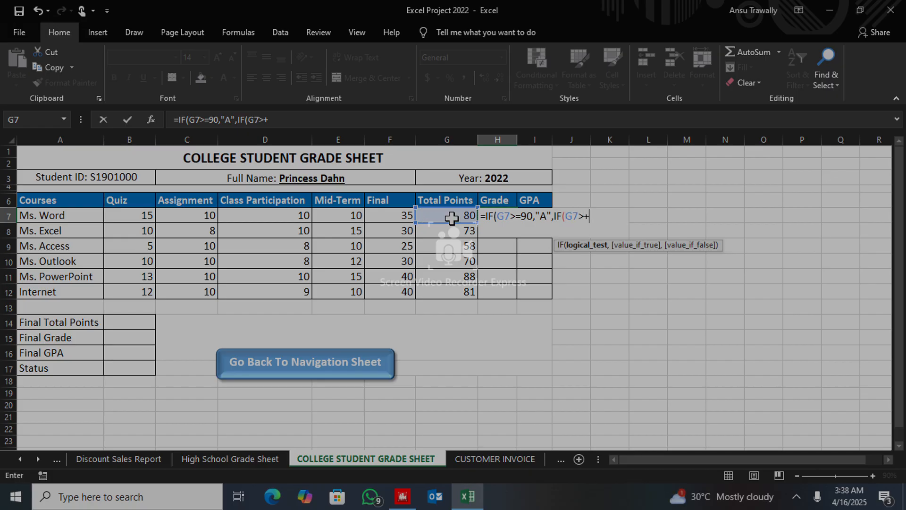
{"action": "key", "text": "BackSpace"}
{"action": "type", "text": "80,\""}
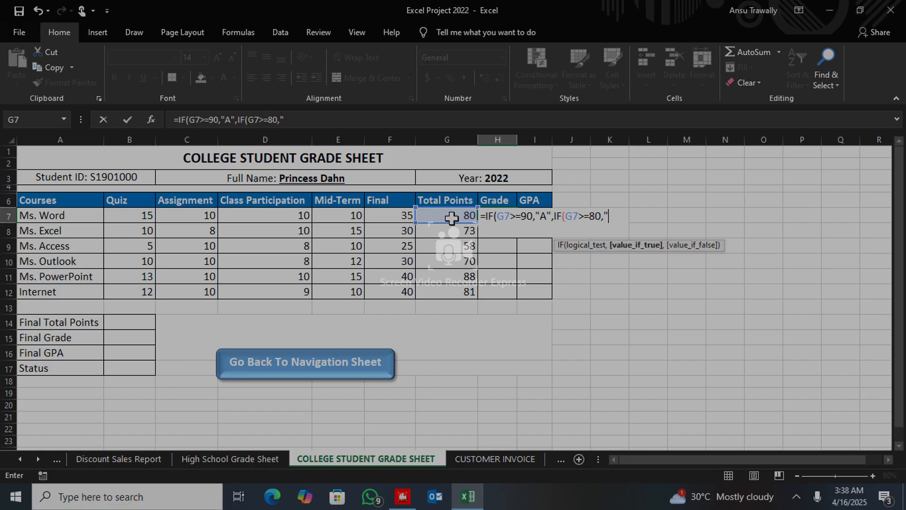
{"action": "key", "text": "BackSpace"}
{"action": "type", "text": "B\","}
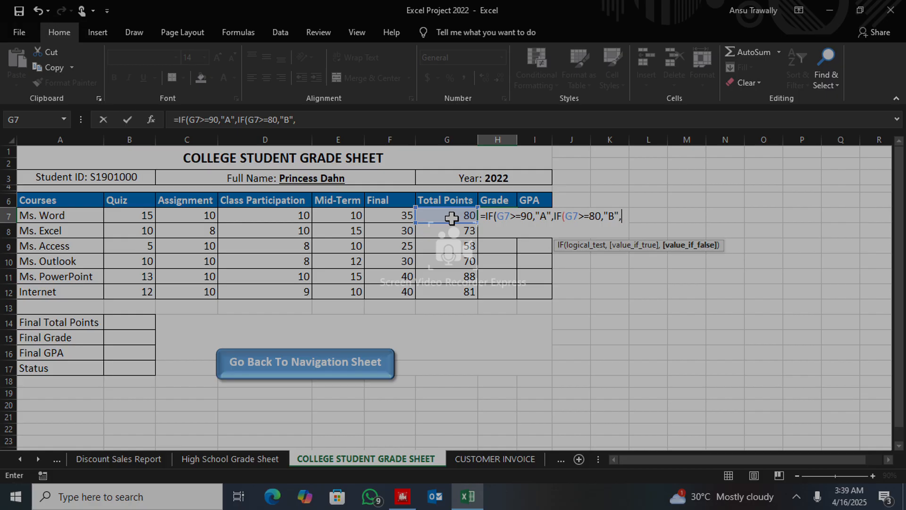
Add another nested IF to the H7 grade formula that returns "C" when G7>=70
{"action": "type", "text": "IF"}
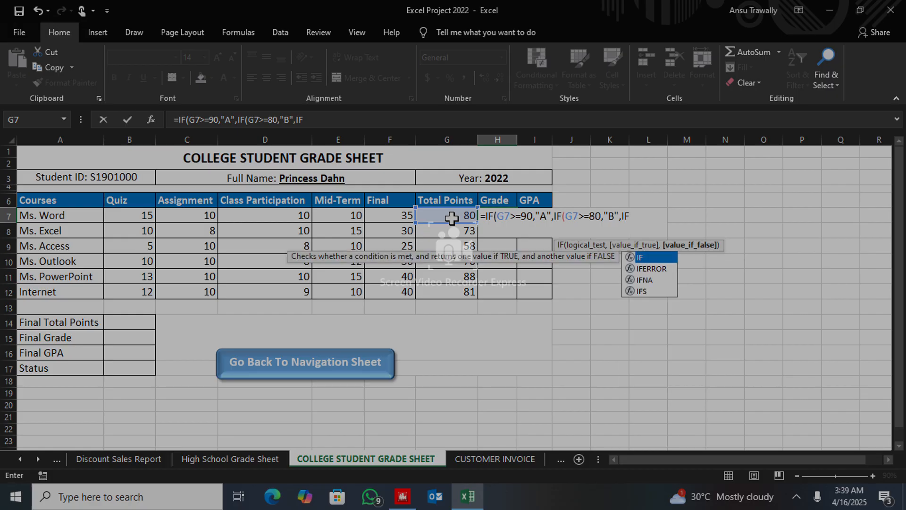
{"action": "type", "text": "("}
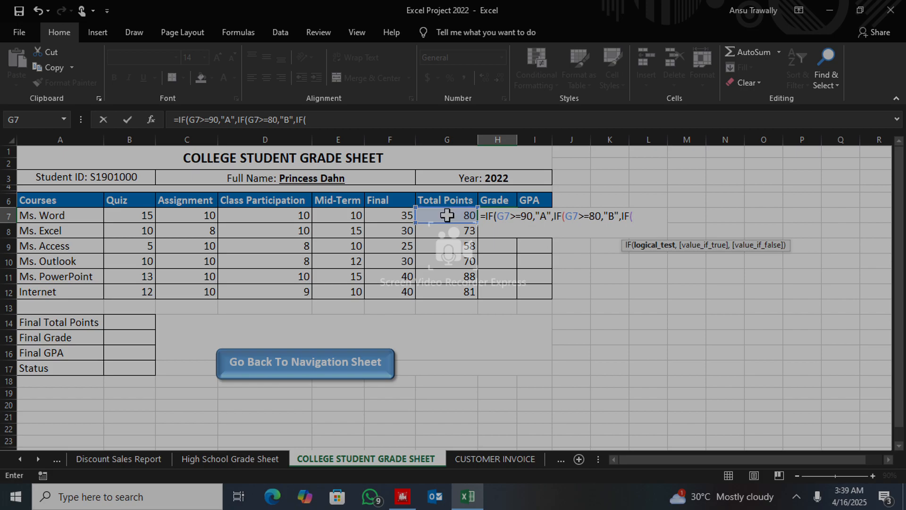
{"action": "left_click", "coordinate": [447, 215]}
{"action": "type", "text": ">="}
{"action": "type", "text": "70,"}
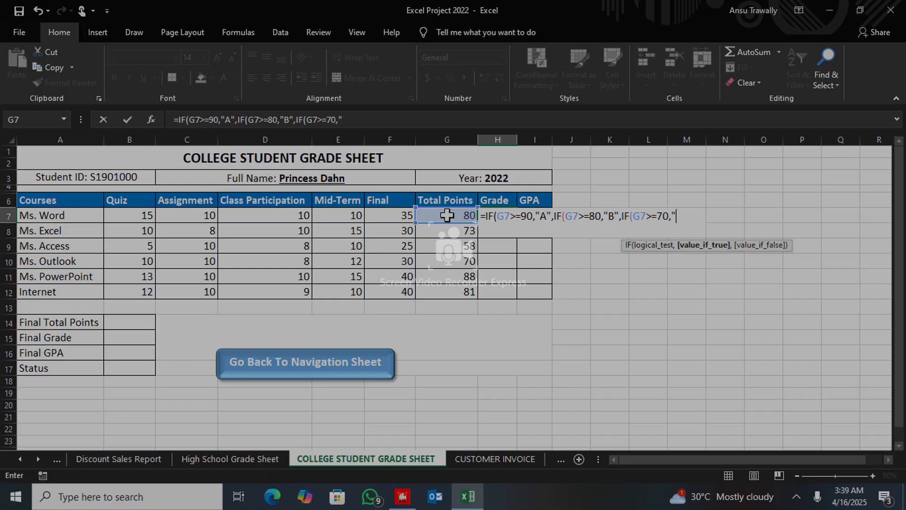
{"action": "type", "text": "\"C\","}
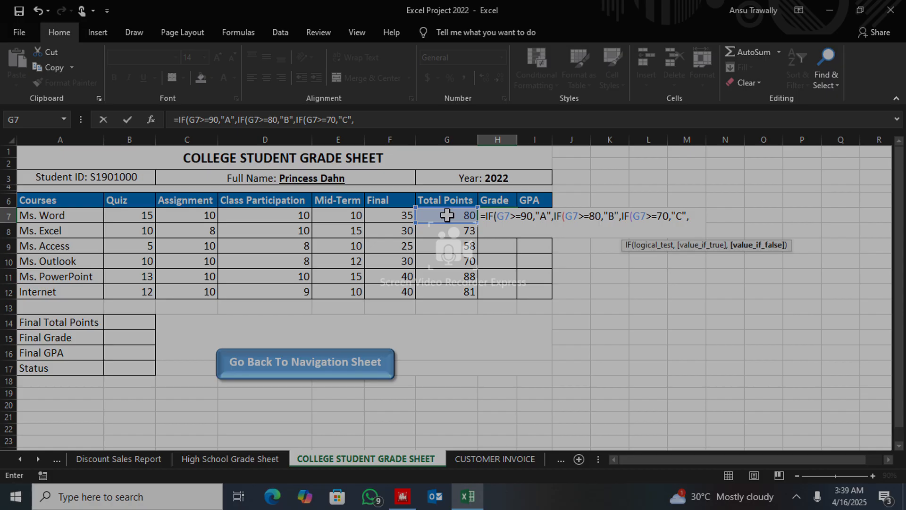
Nest a further IF in the H7 grade formula that returns "D" when G7>=60
{"action": "type", "text": "IF("}
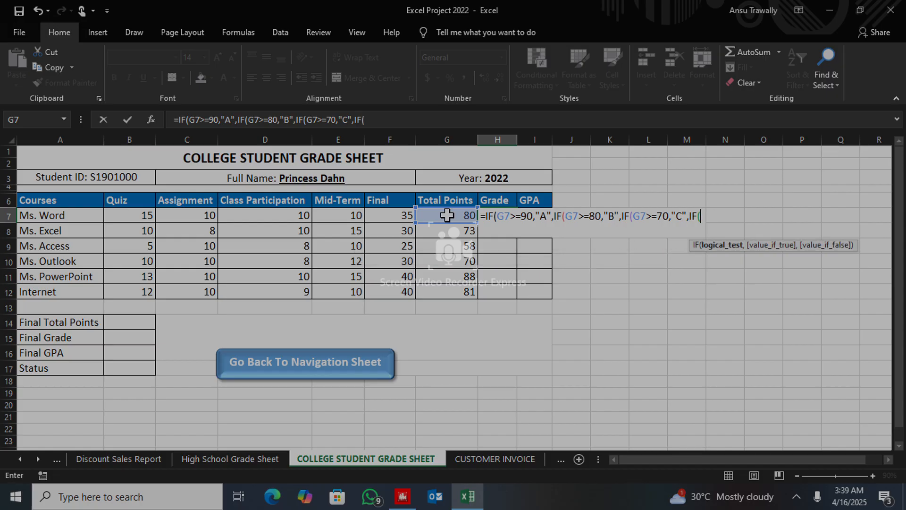
{"action": "left_click", "coordinate": [447, 216]}
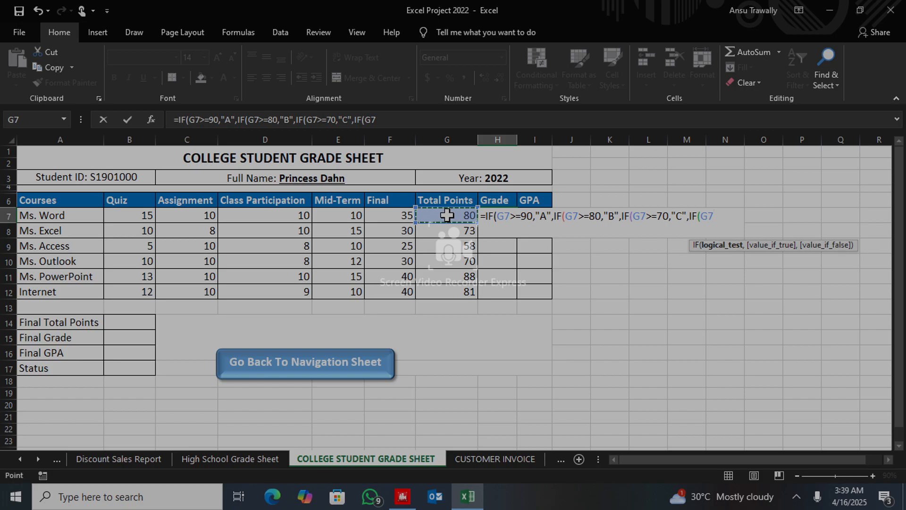
{"action": "type", "text": ">=60 ,\""}
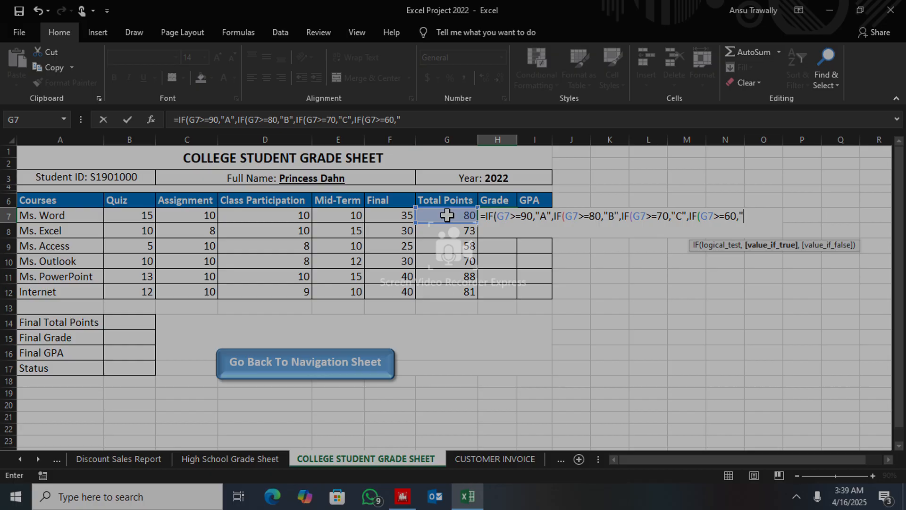
{"action": "type", "text": "D"}
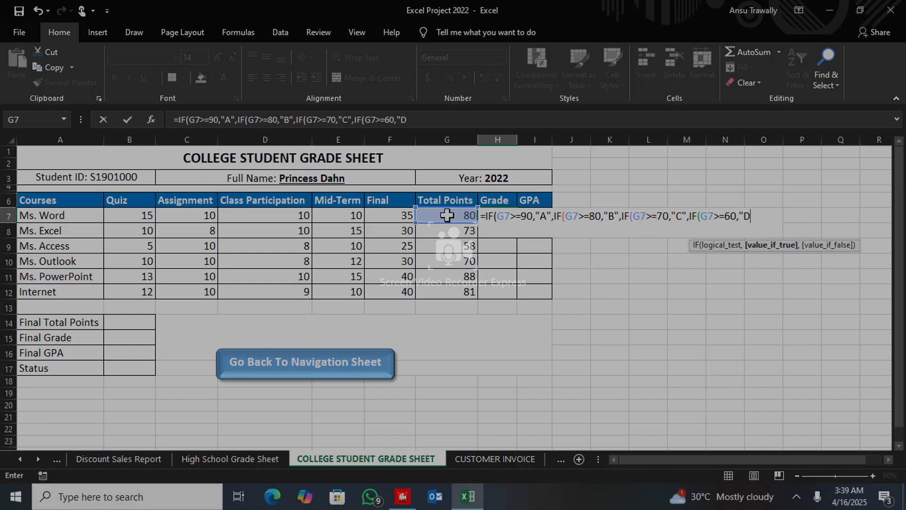
{"action": "type", "text": "\","}
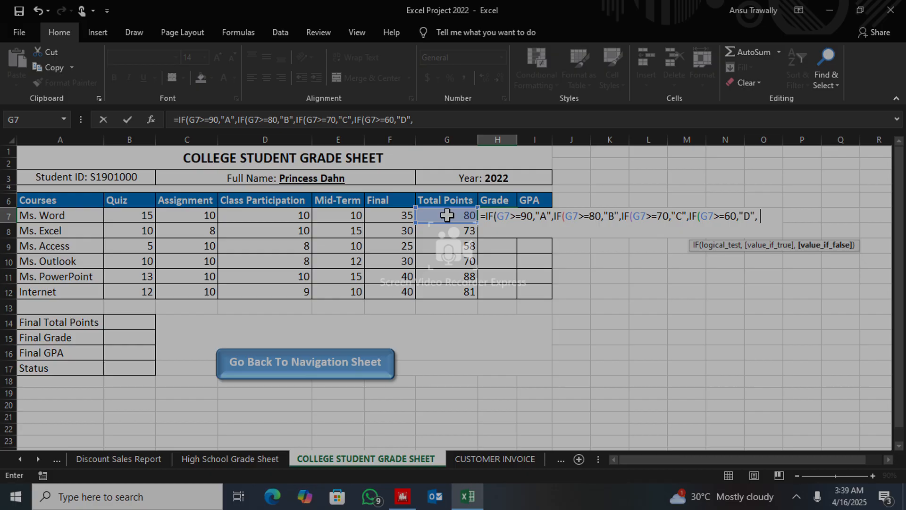
Nest a fifth IF in the H7 grade formula that returns "F" when G7>=50
{"action": "type", "text": "IF"}
{"action": "key", "text": "BackSpace"}
{"action": "type", "text": "("}
{"action": "left_click", "coordinate": [447, 215]}
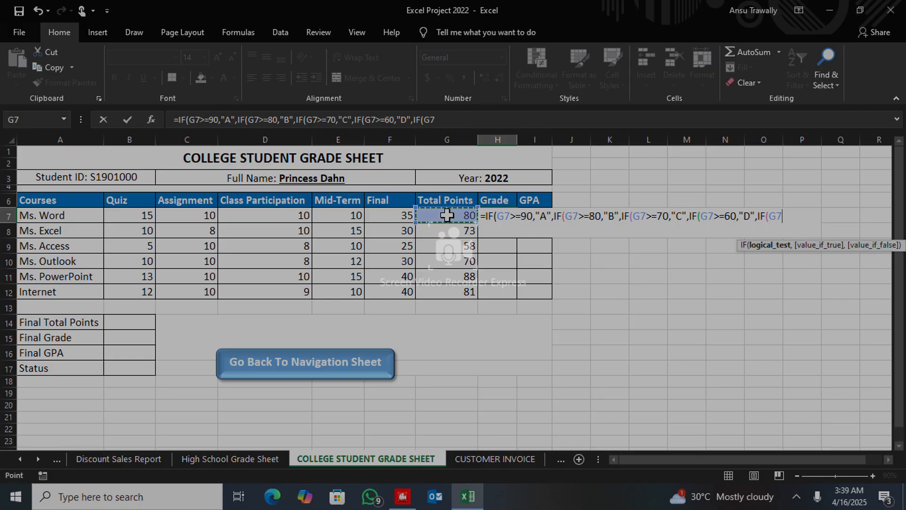
{"action": "type", "text": ">=5"}
{"action": "type", "text": "0"}
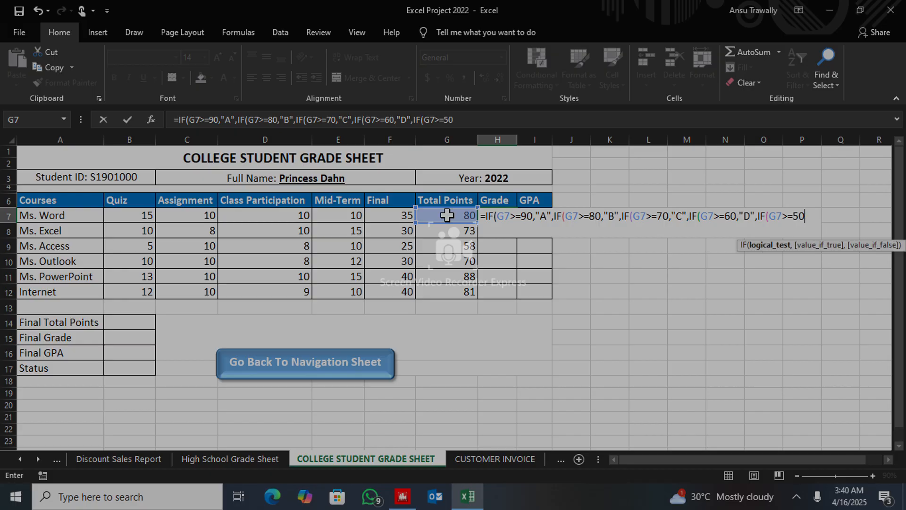
{"action": "type", "text": ","}
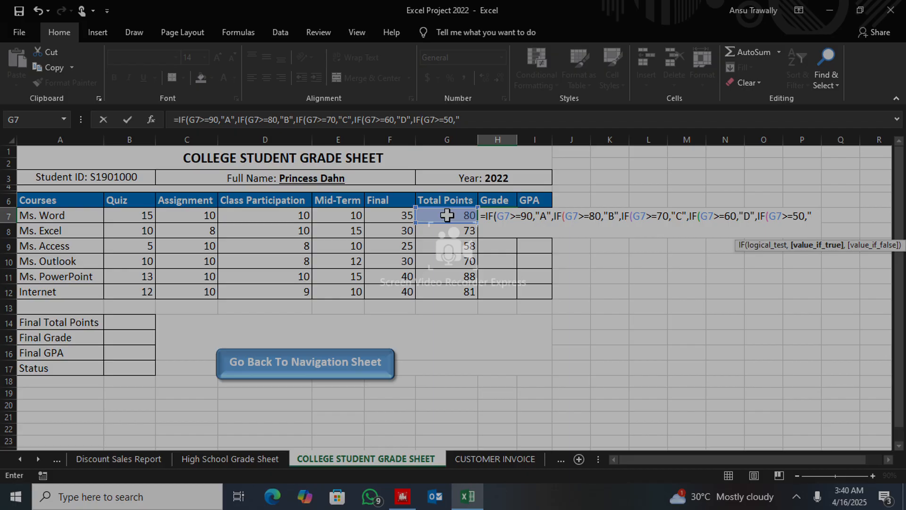
{"action": "type", "text": "F\","}
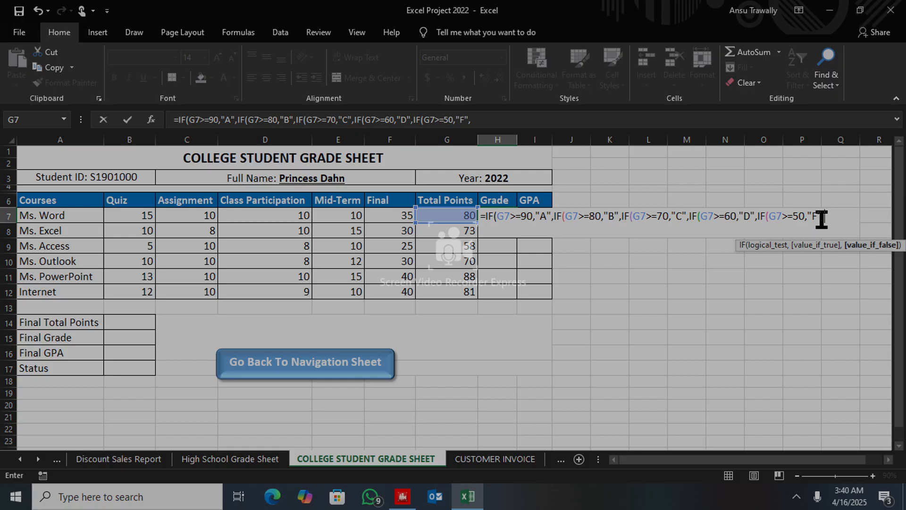
Finish the H7 grade formula with "I" as the final fallback value, close all five nested IFs and enter it
{"action": "type", "text": "\"I"}
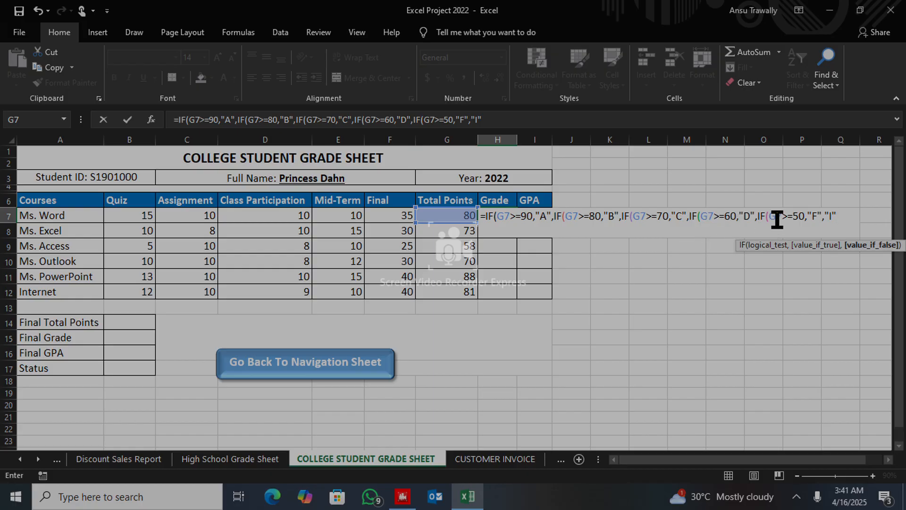
{"action": "type", "text": ")))"}
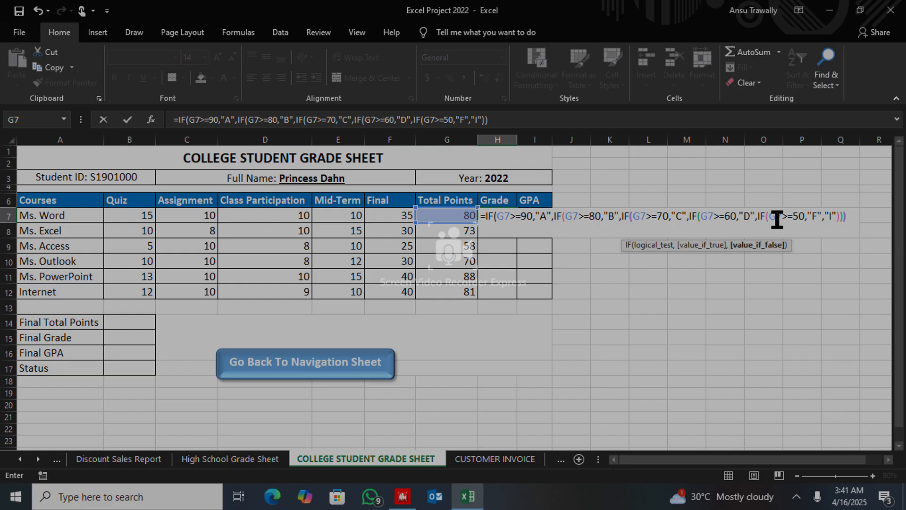
{"action": "type", "text": "))"}
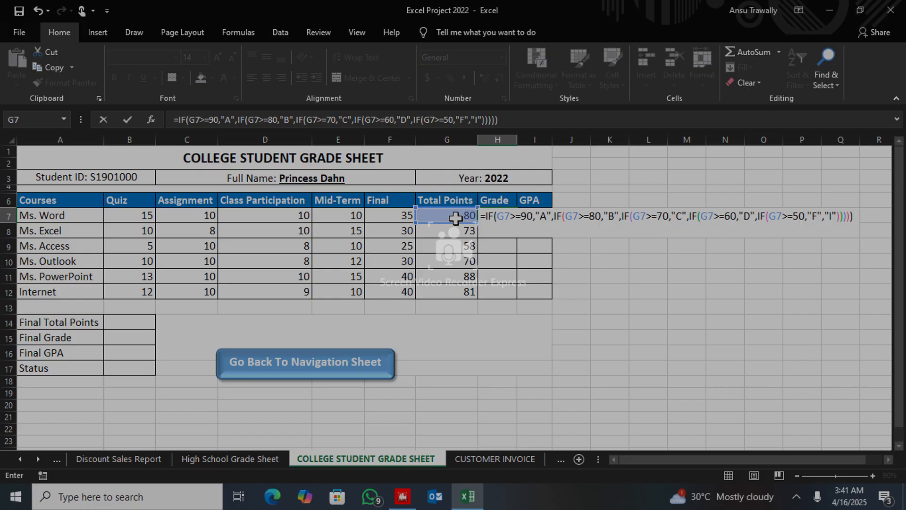
{"action": "key", "text": "Return"}
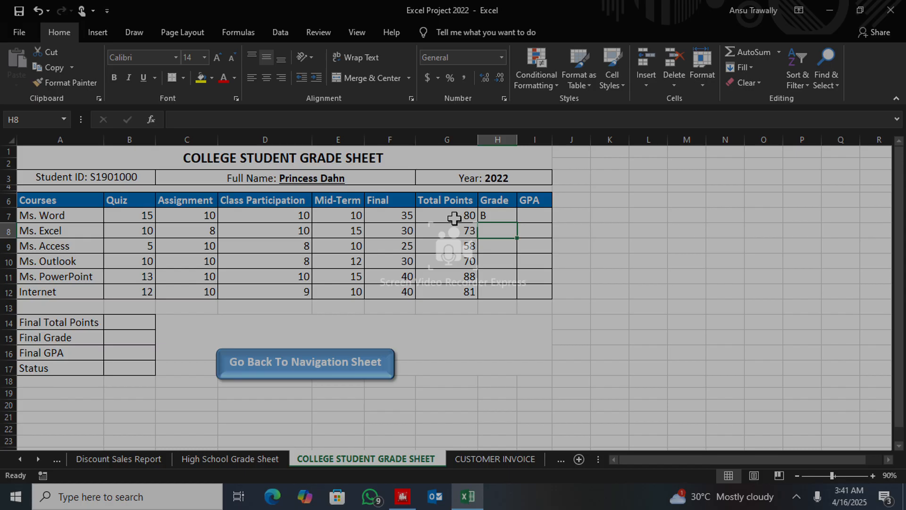
Fill the H7 grade formula down the Grade column through H12
{"action": "left_click", "coordinate": [483, 217]}
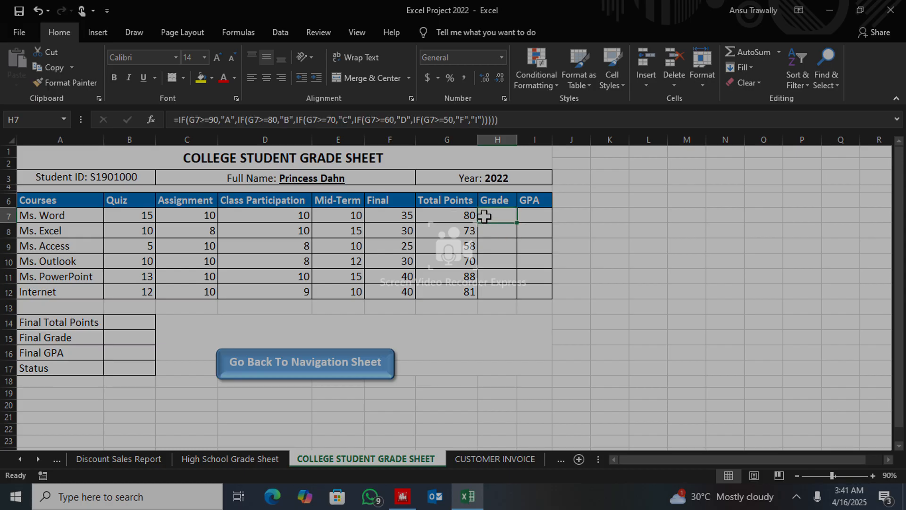
{"action": "double_click", "coordinate": [515, 225]}
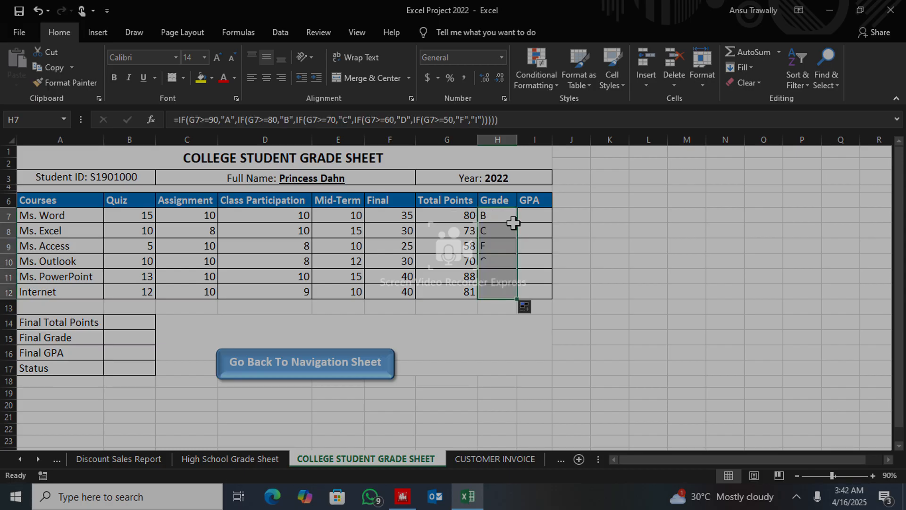
{"action": "left_click", "coordinate": [486, 345]}
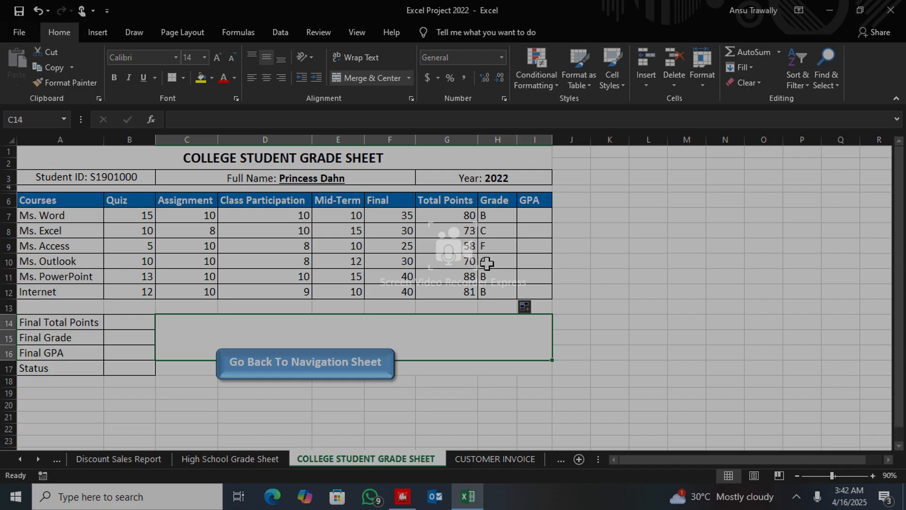
Calculate the GPA in I7 with =G7/25 and fill the formula down through I12
{"action": "left_click", "coordinate": [533, 214]}
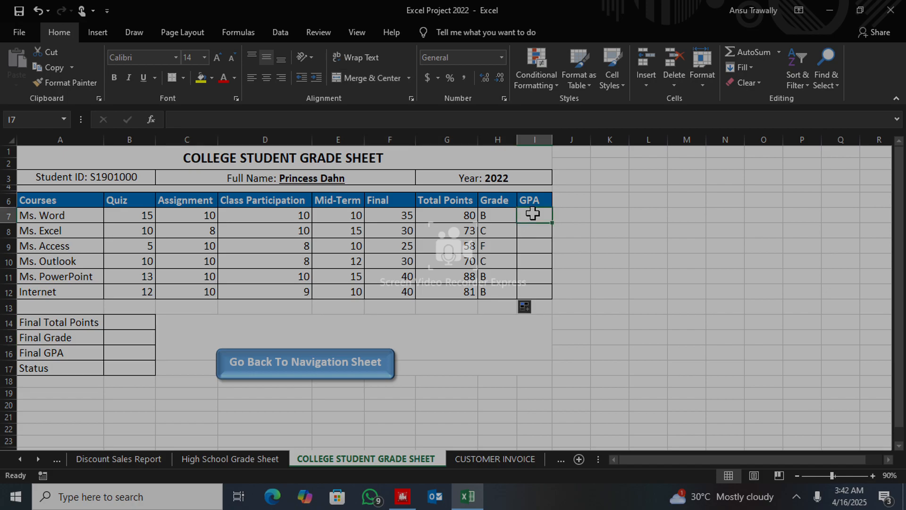
{"action": "type", "text": "="}
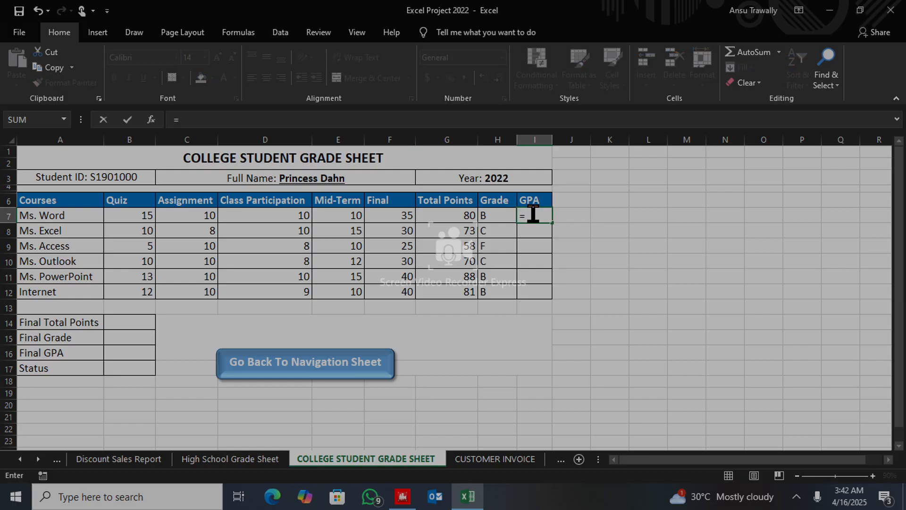
{"action": "left_click", "coordinate": [465, 215]}
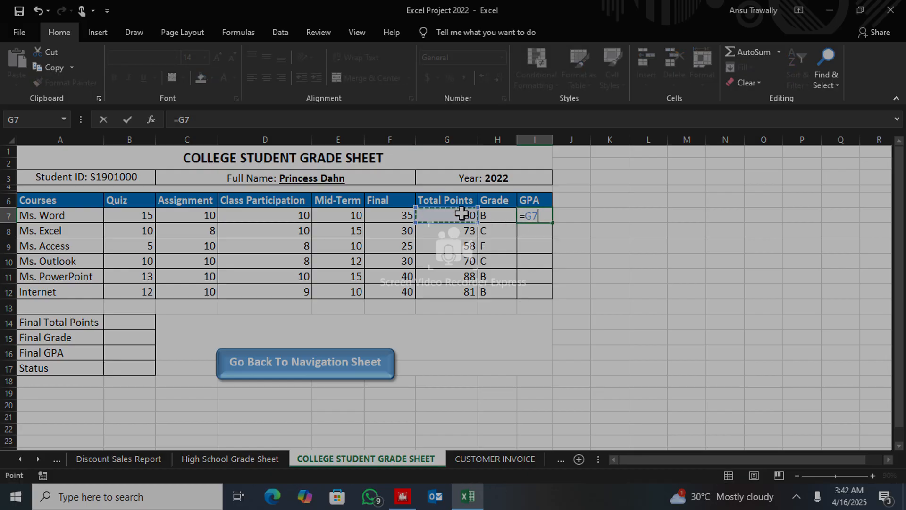
{"action": "type", "text": "/25"}
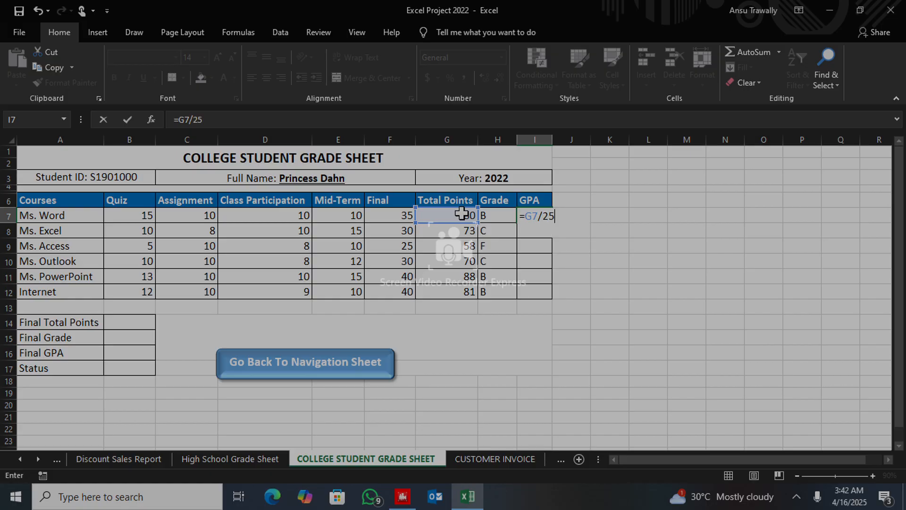
{"action": "key", "text": "Return"}
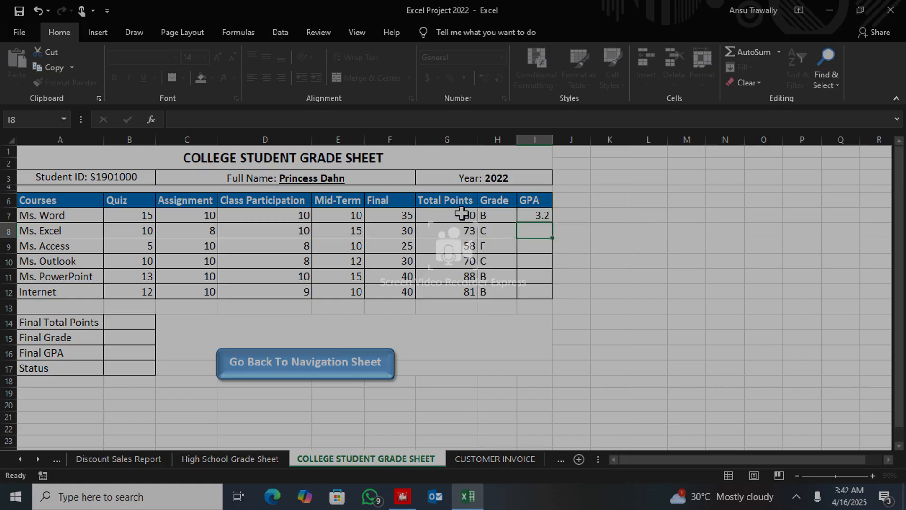
{"action": "left_click", "coordinate": [542, 218]}
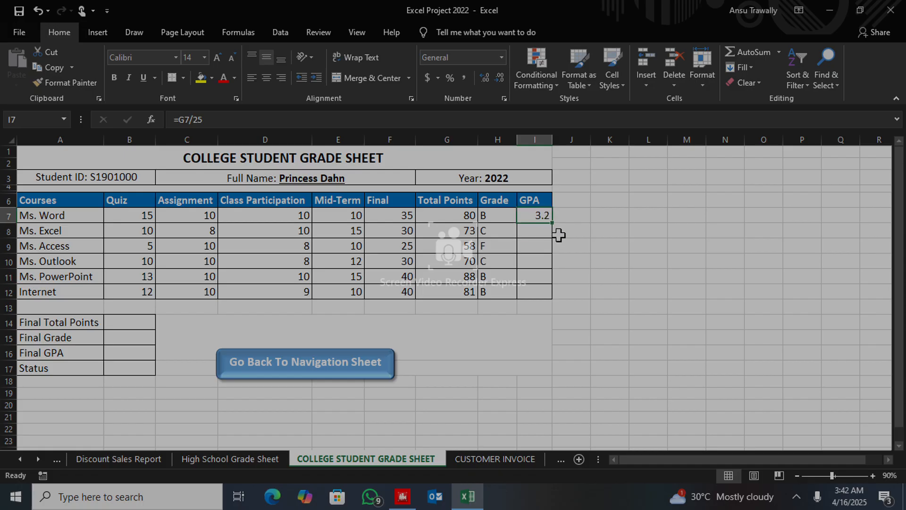
{"action": "left_click_drag", "start_coordinate": [553, 226], "coordinate": [551, 298]}
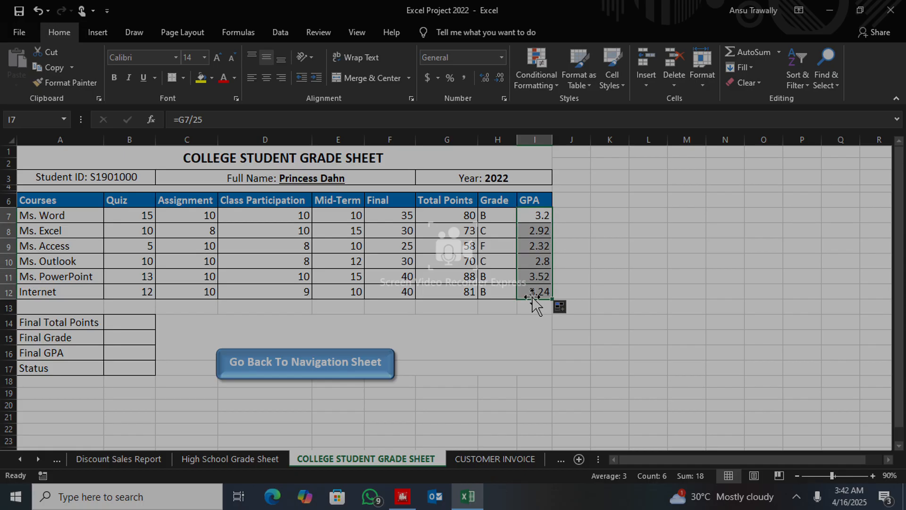
Calculate Final Total Points in B14 as the AVERAGE of the course totals in G7:G12
{"action": "left_click", "coordinate": [126, 323]}
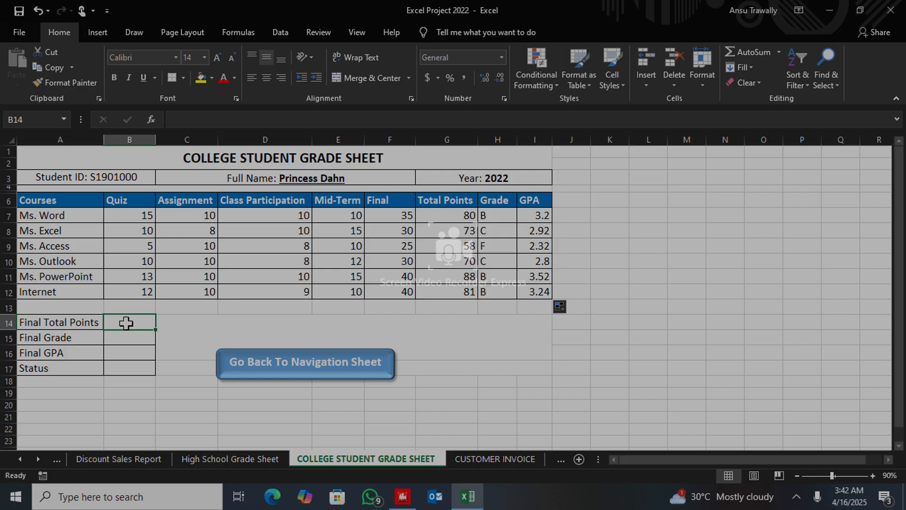
{"action": "type", "text": "="}
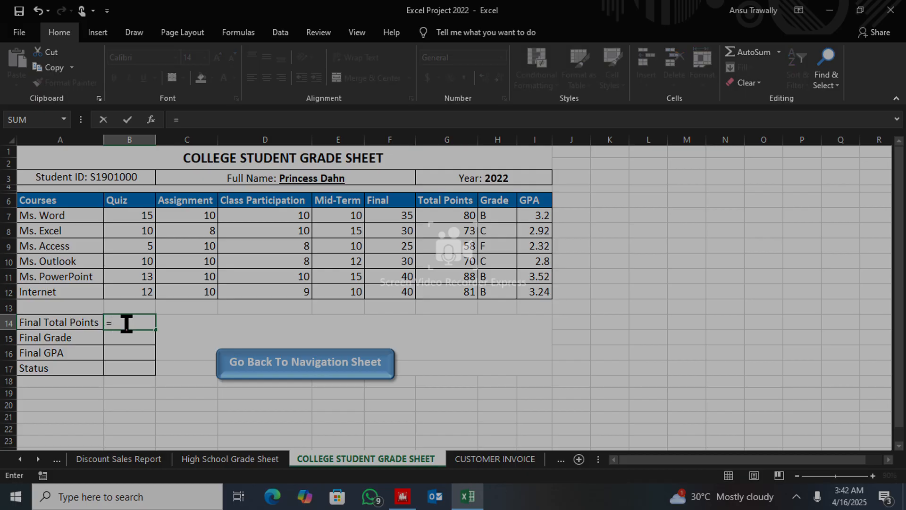
{"action": "type", "text": "AVE"}
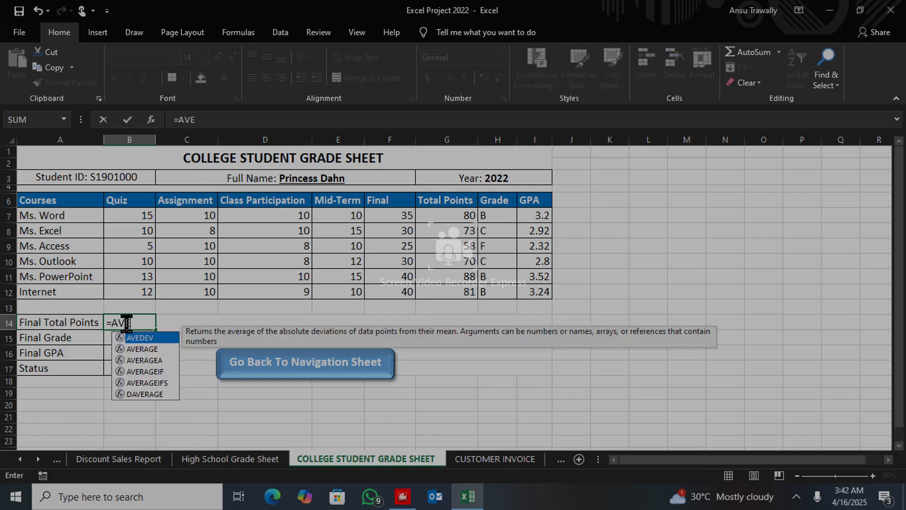
{"action": "type", "text": "RAGE"}
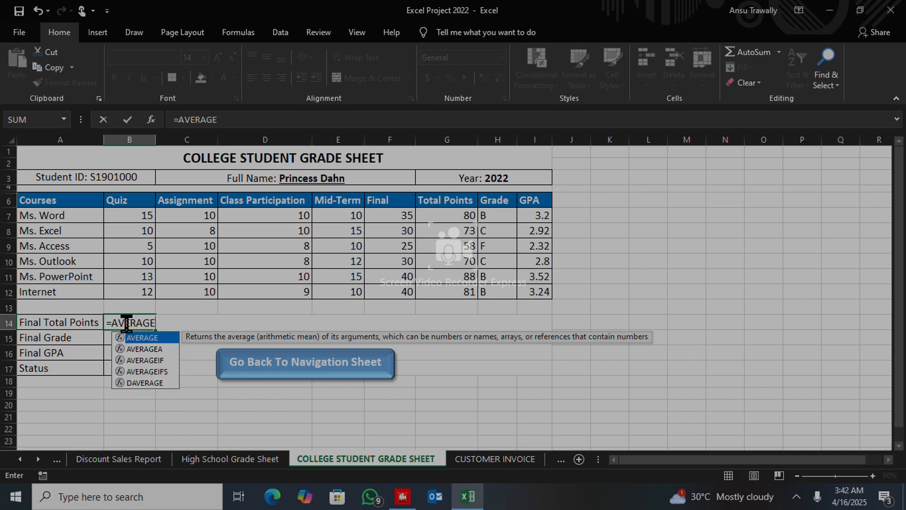
{"action": "type", "text": "("}
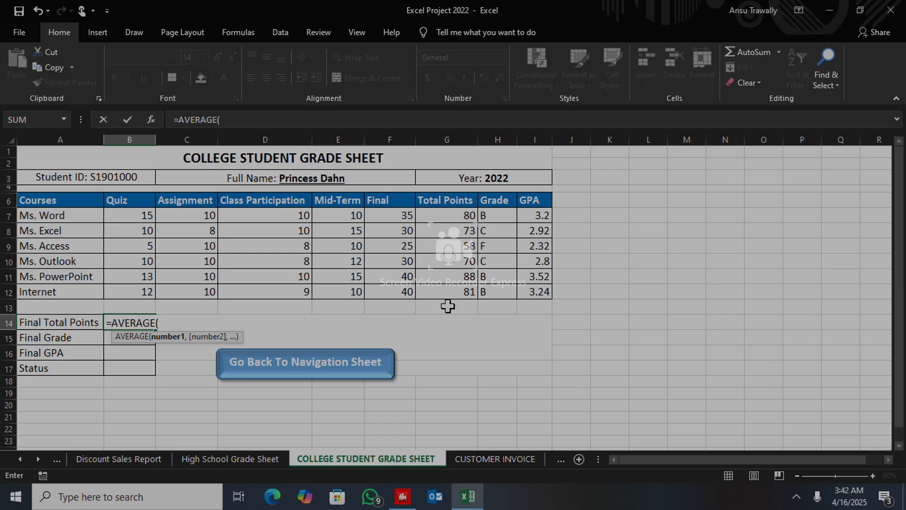
{"action": "left_click", "coordinate": [459, 216]}
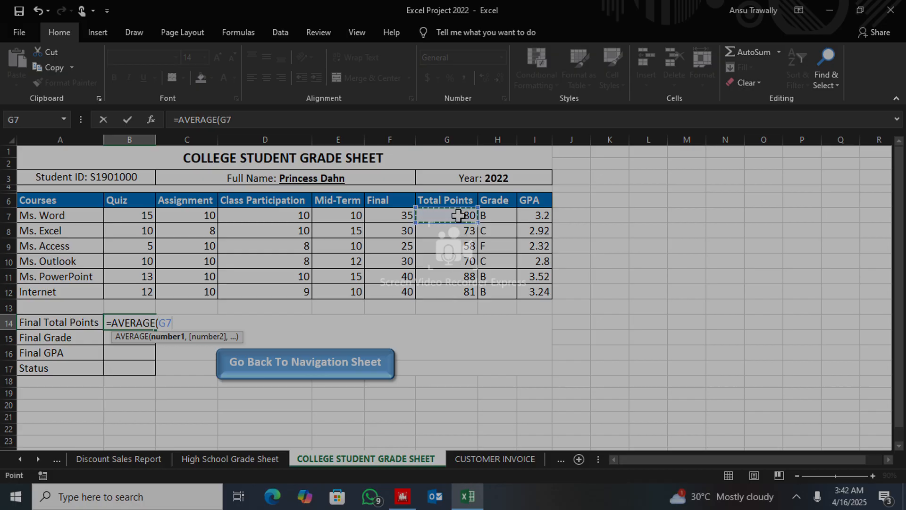
{"action": "left_click_drag", "start_coordinate": [459, 217], "coordinate": [452, 295]}
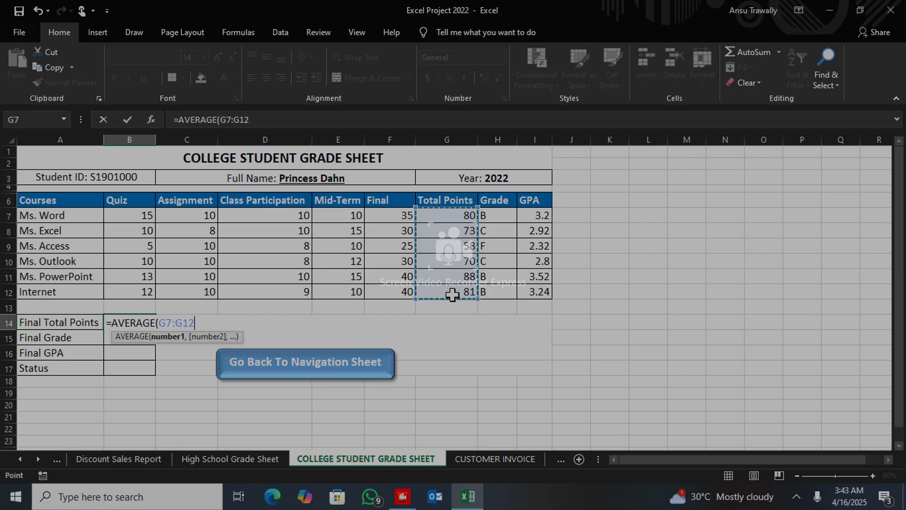
{"action": "key", "text": "Return"}
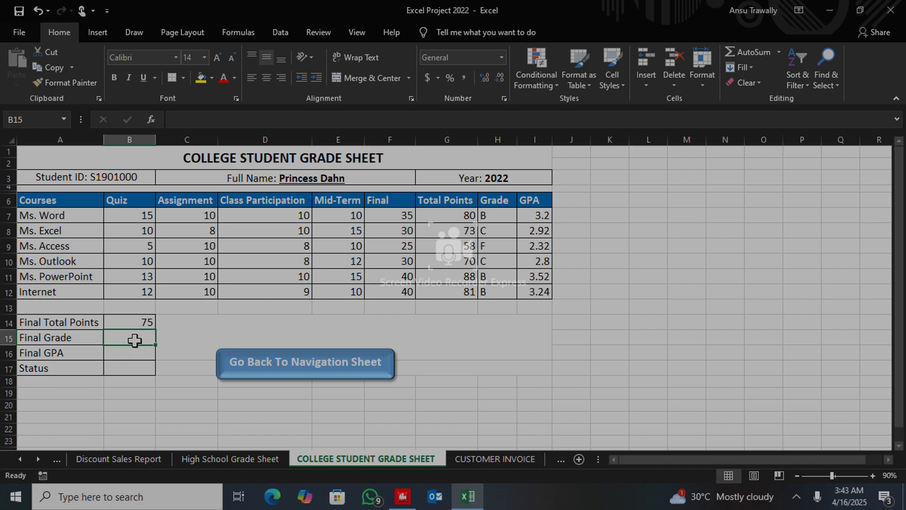
Start the Final Grade formula in B15 with an IF that returns "A" when B14>=90
{"action": "type", "text": "=IF("}
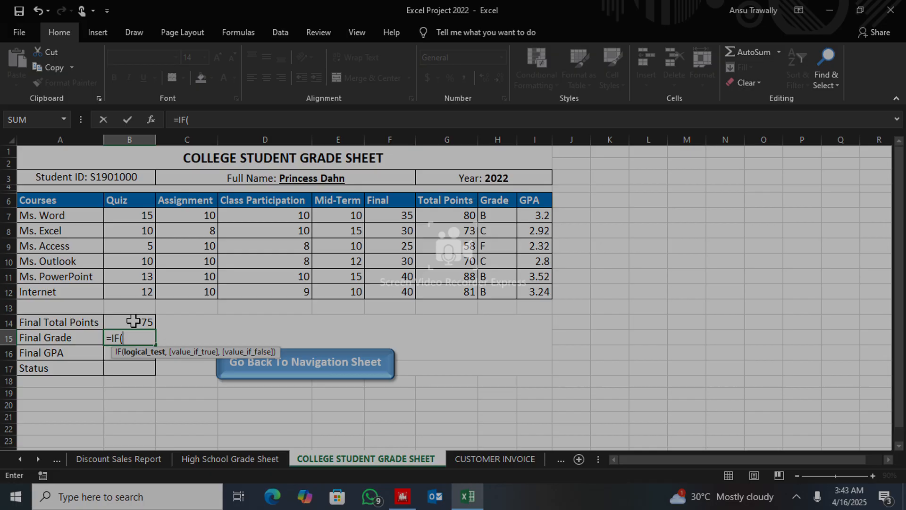
{"action": "left_click", "coordinate": [134, 321]}
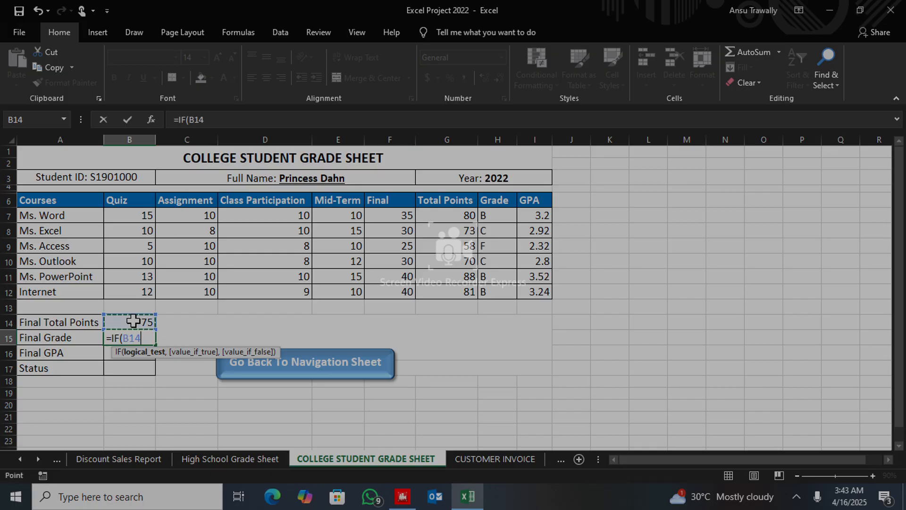
{"action": "type", "text": ">="}
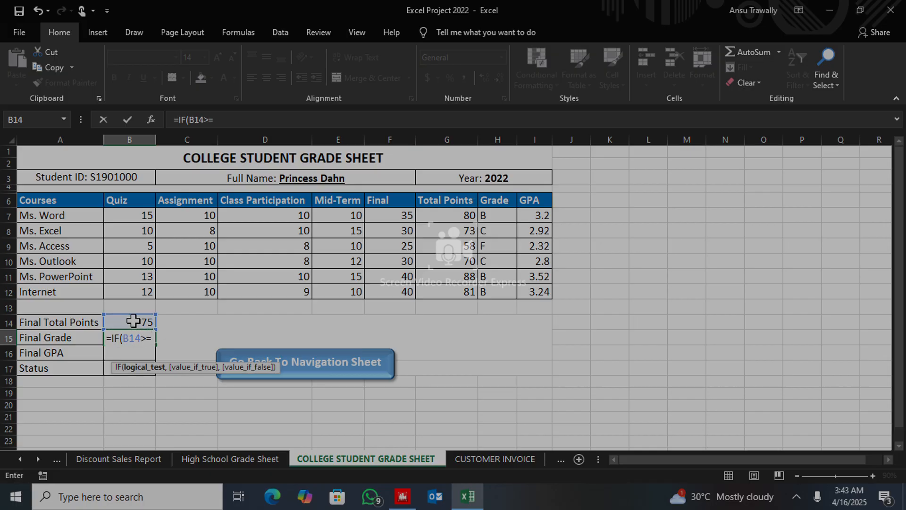
{"action": "type", "text": "90,\"A"}
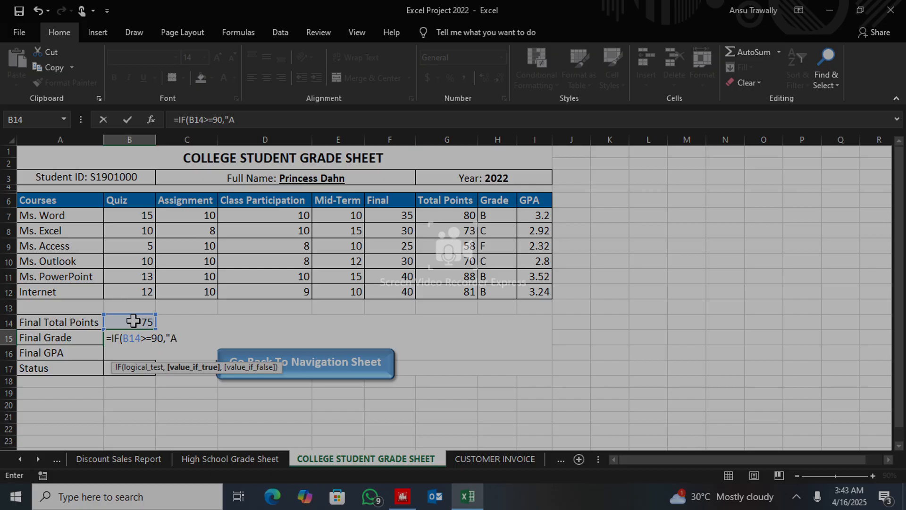
Extend the B15 Final Grade formula with a nested IF that returns "B" when B14>=80
{"action": "type", "text": "\",IF("}
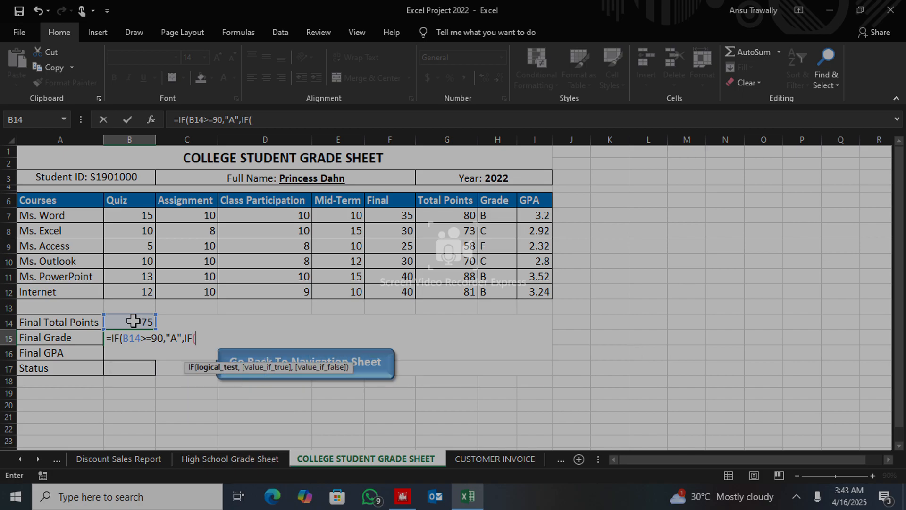
{"action": "left_click", "coordinate": [132, 321]}
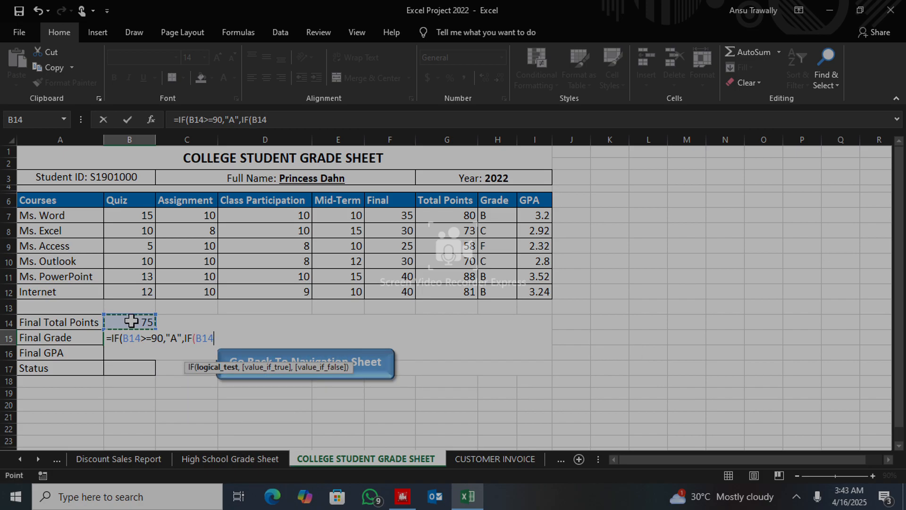
{"action": "type", "text": ">="}
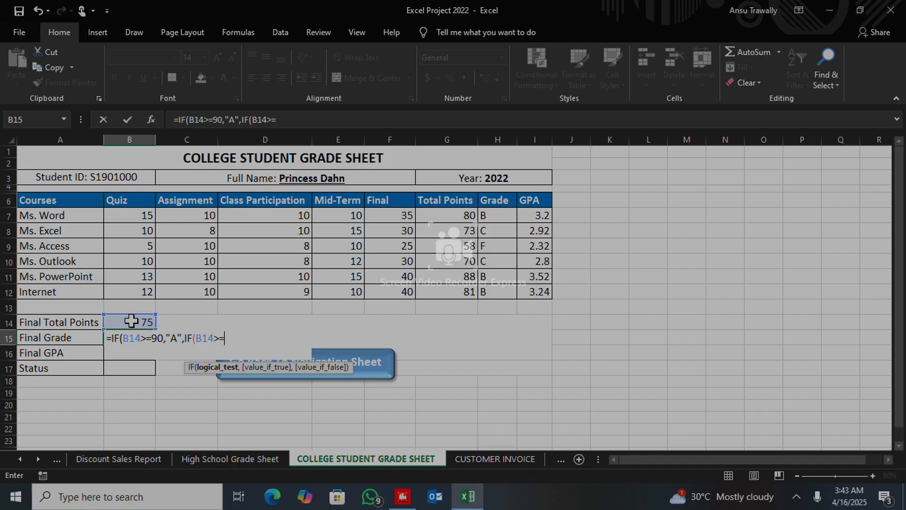
{"action": "type", "text": "80,\""}
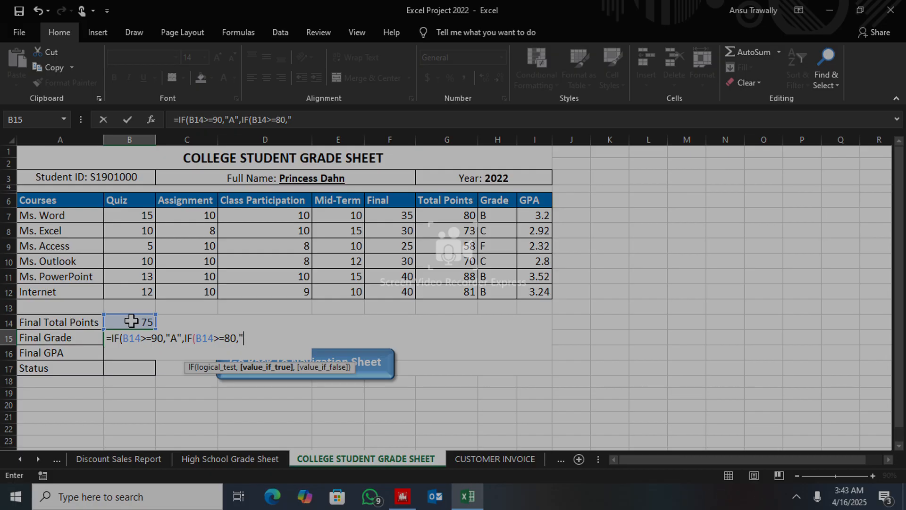
{"action": "type", "text": "B\","}
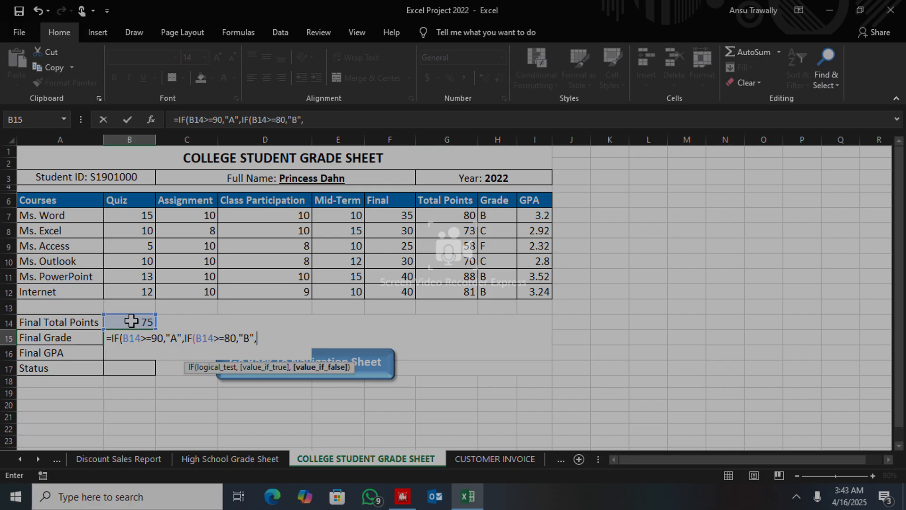
Extend the B15 Final Grade formula with a nested IF that returns "C" when B14>=70
{"action": "type", "text": "IF("}
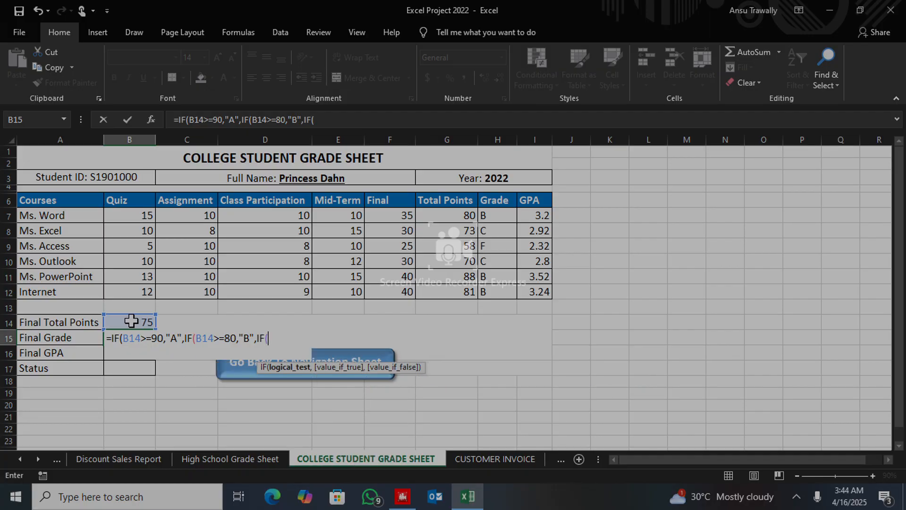
{"action": "left_click", "coordinate": [131, 321]}
{"action": "type", "text": ">=70,"}
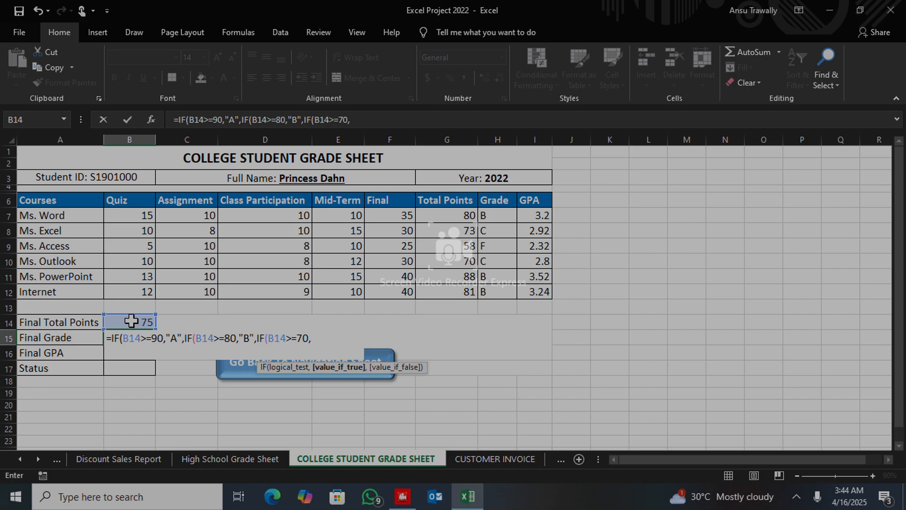
{"action": "key", "text": "BackSpace"}
{"action": "type", "text": "\"C\","}
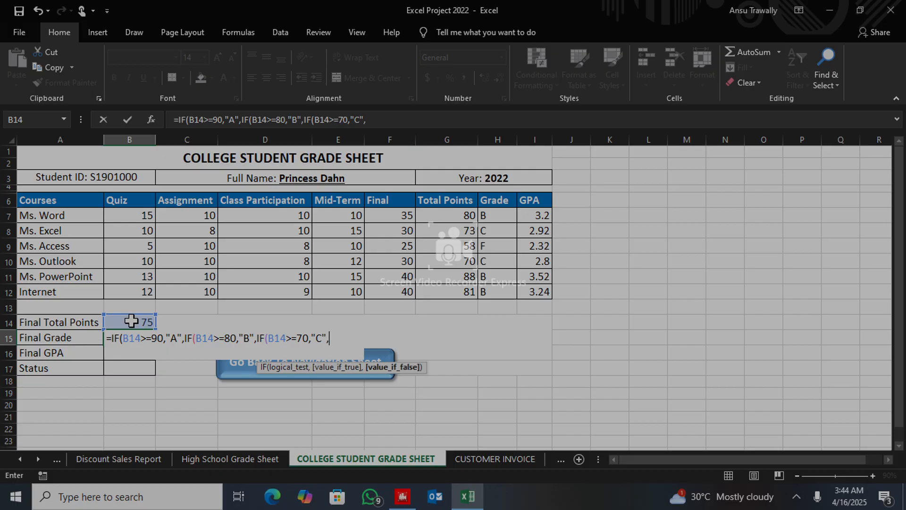
Finish the B15 Final Grade formula with a nested IF that returns "D" when B14>=60, closing all four parentheses
{"action": "type", "text": "IF("}
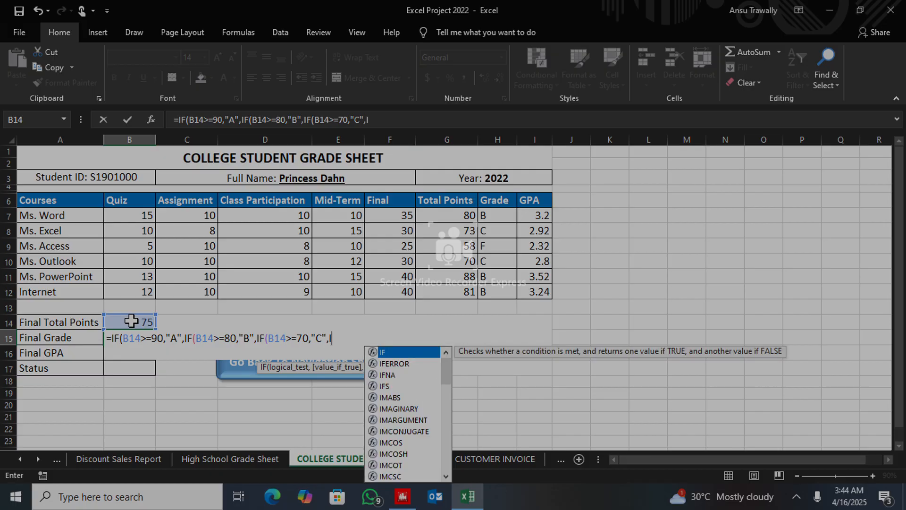
{"action": "left_click", "coordinate": [131, 321]}
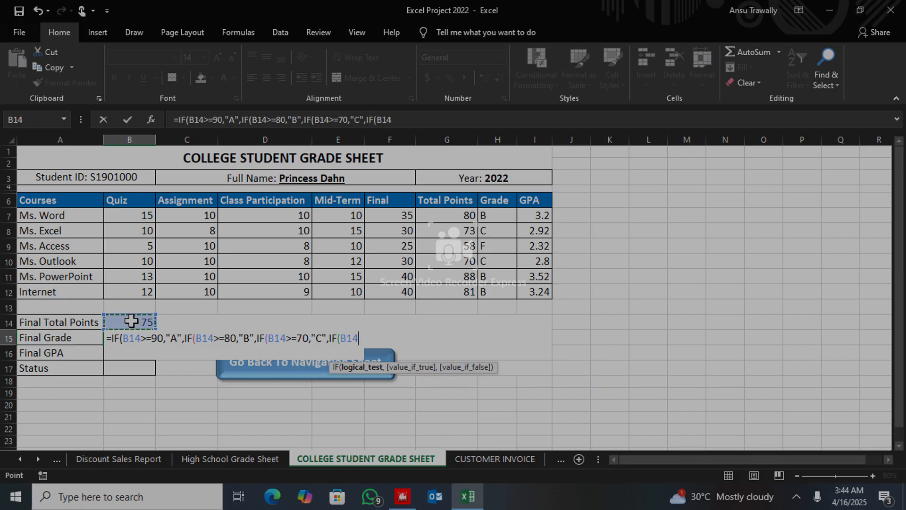
{"action": "type", "text": ">="}
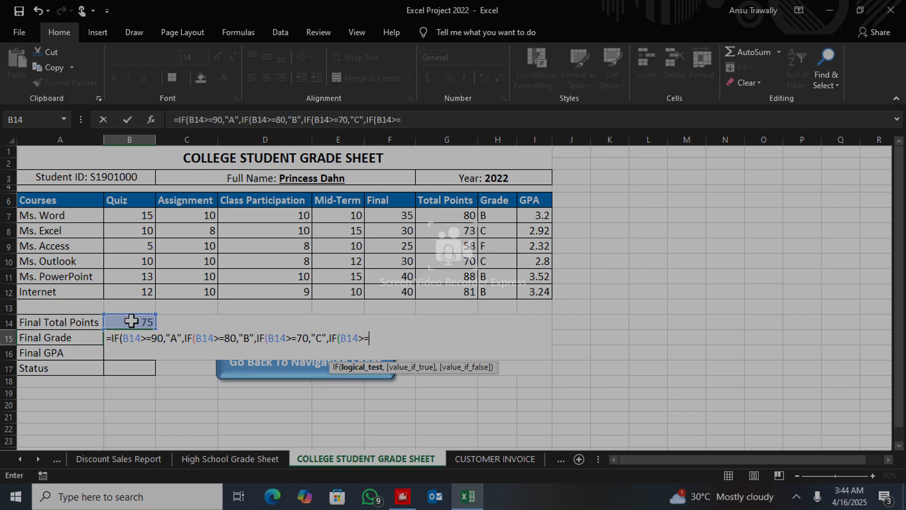
{"action": "type", "text": "60,"}
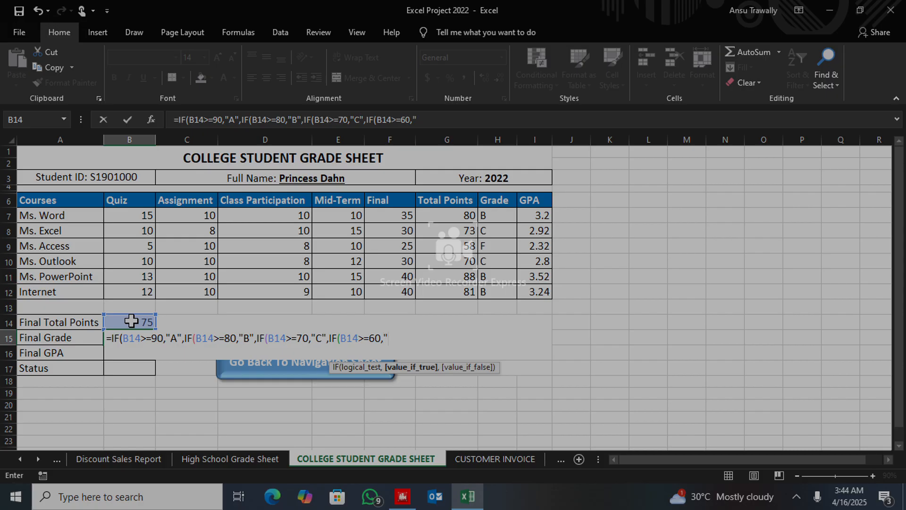
{"action": "type", "text": "\"D\""}
{"action": "type", "text": "))))"}
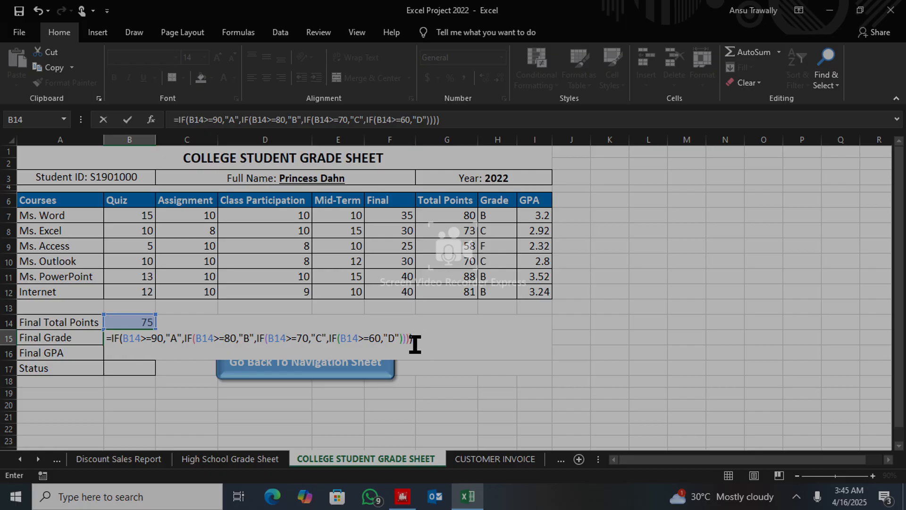
{"action": "key", "text": "Return"}
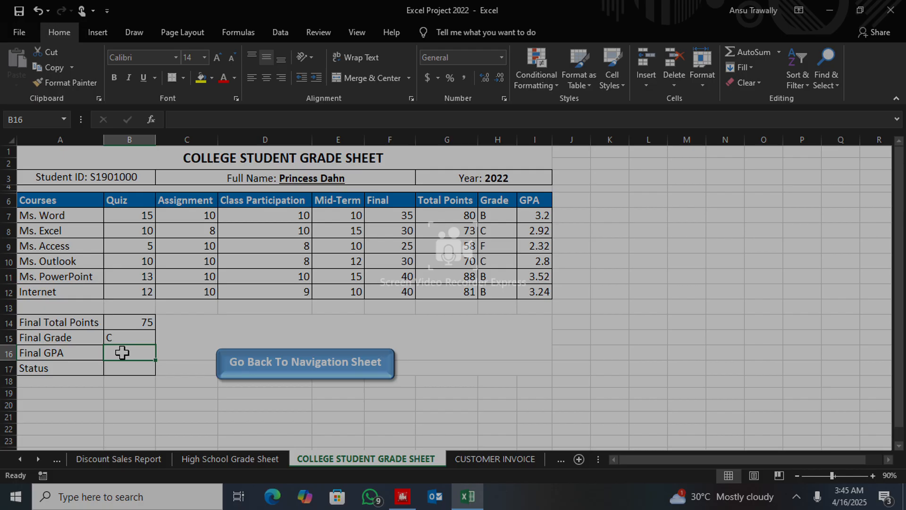
Calculate the Final GPA in B16 with =B14/25
{"action": "type", "text": "="}
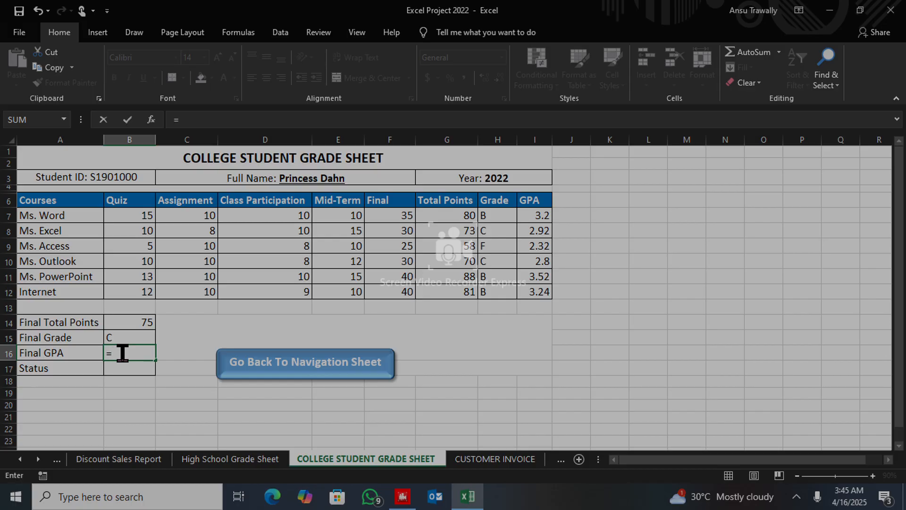
{"action": "left_click", "coordinate": [136, 320]}
{"action": "type", "text": "/25"}
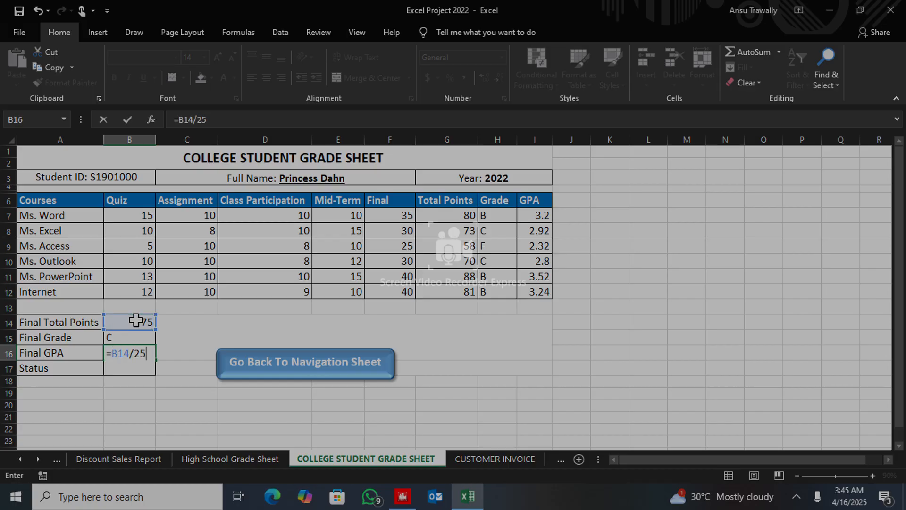
{"action": "key", "text": "Return"}
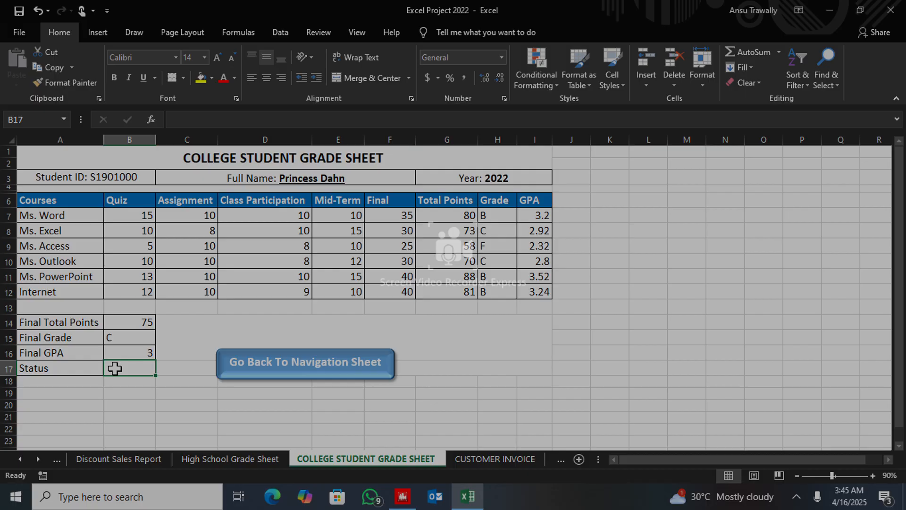
Check the status formula on the High School Grade Sheet, and start the college sheet's Status formula in B17 with =IF(B14>=
{"action": "left_click", "coordinate": [214, 461]}
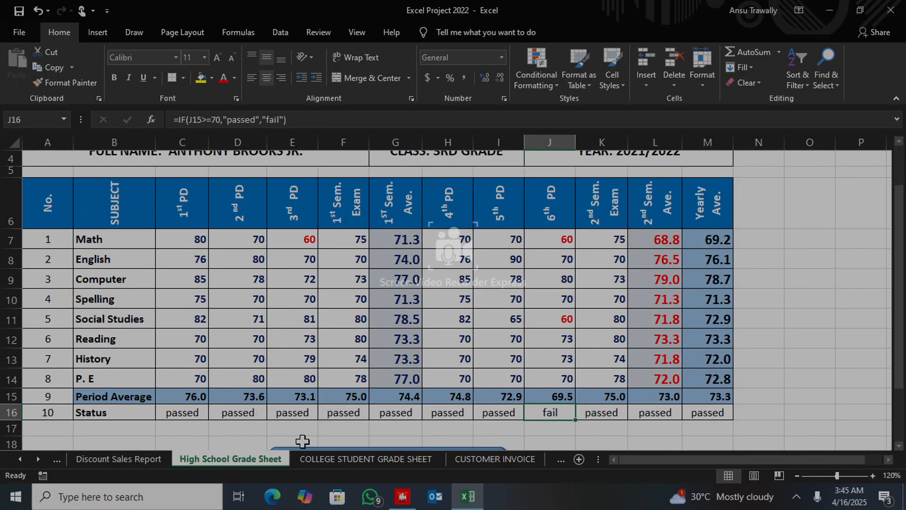
{"action": "left_click", "coordinate": [318, 457]}
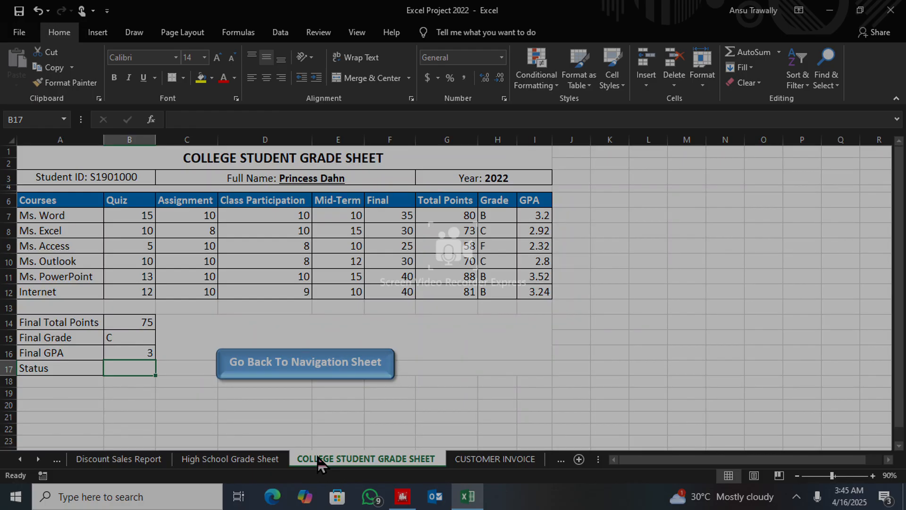
{"action": "type", "text": "=IF("}
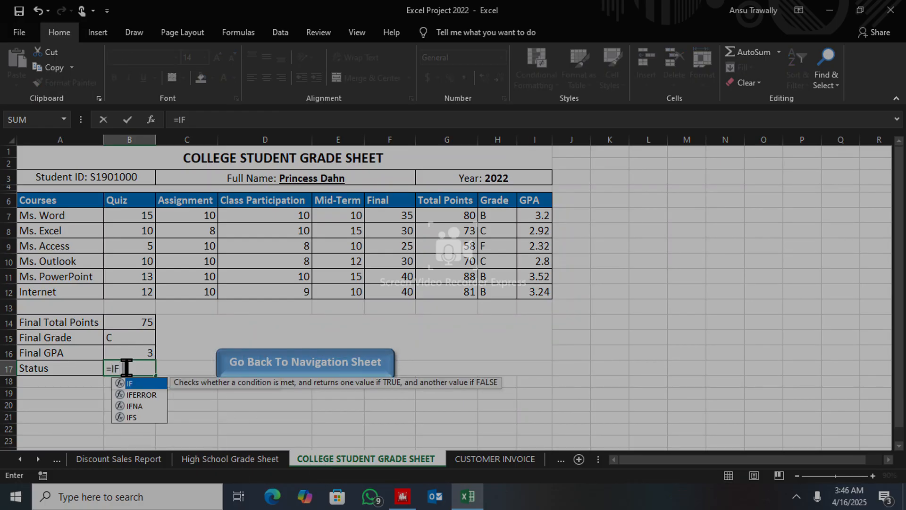
{"action": "left_click", "coordinate": [112, 322]}
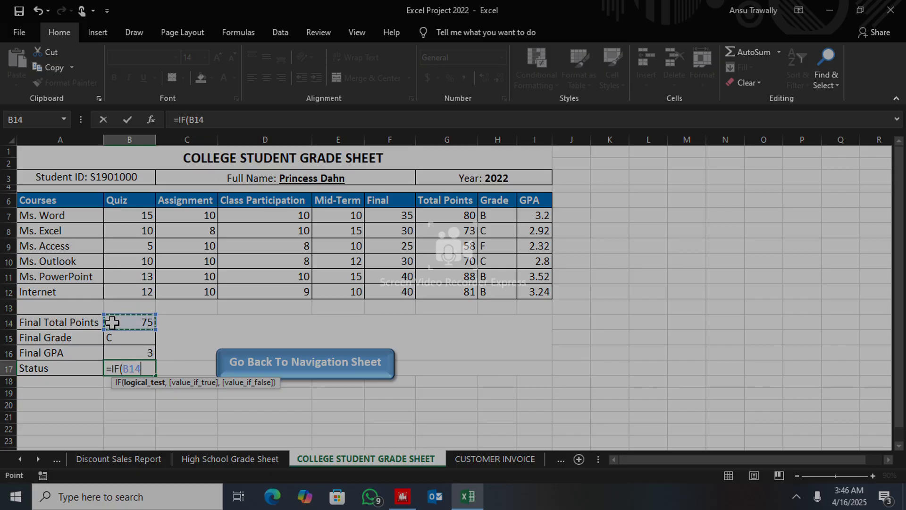
{"action": "type", "text": ">="}
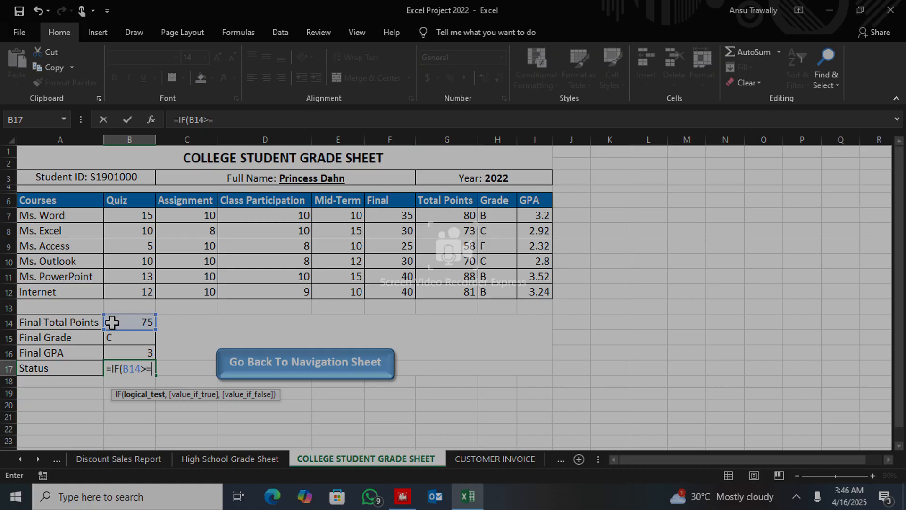